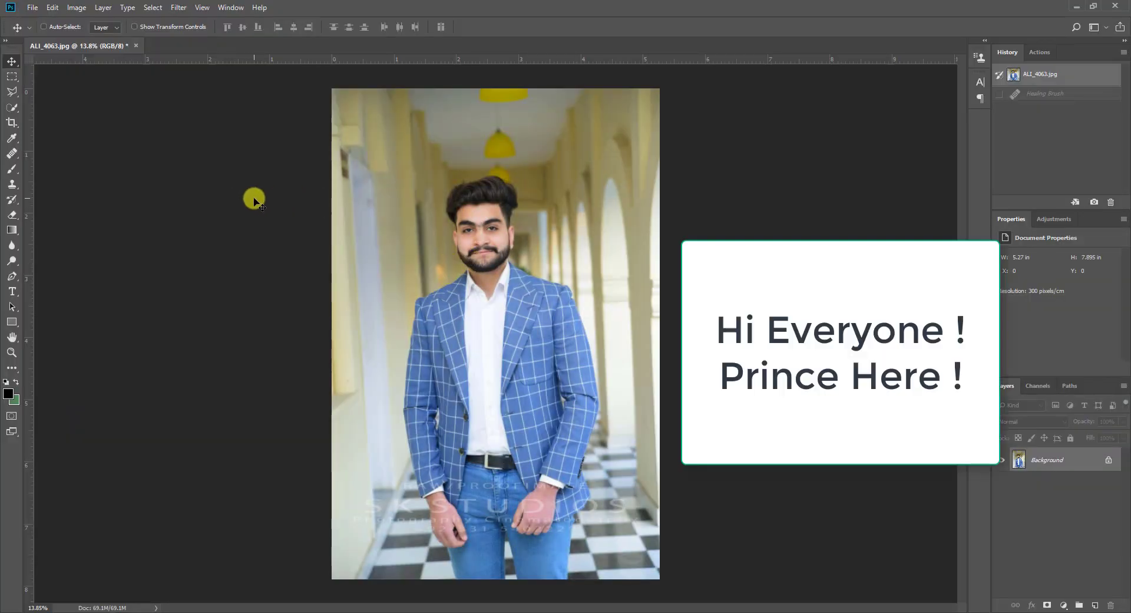
Duplicate the photo, enlarge the copy to about 115%, nudge it upward, and merge into one layer.
key("ctrl+j")
key("ctrl+t")
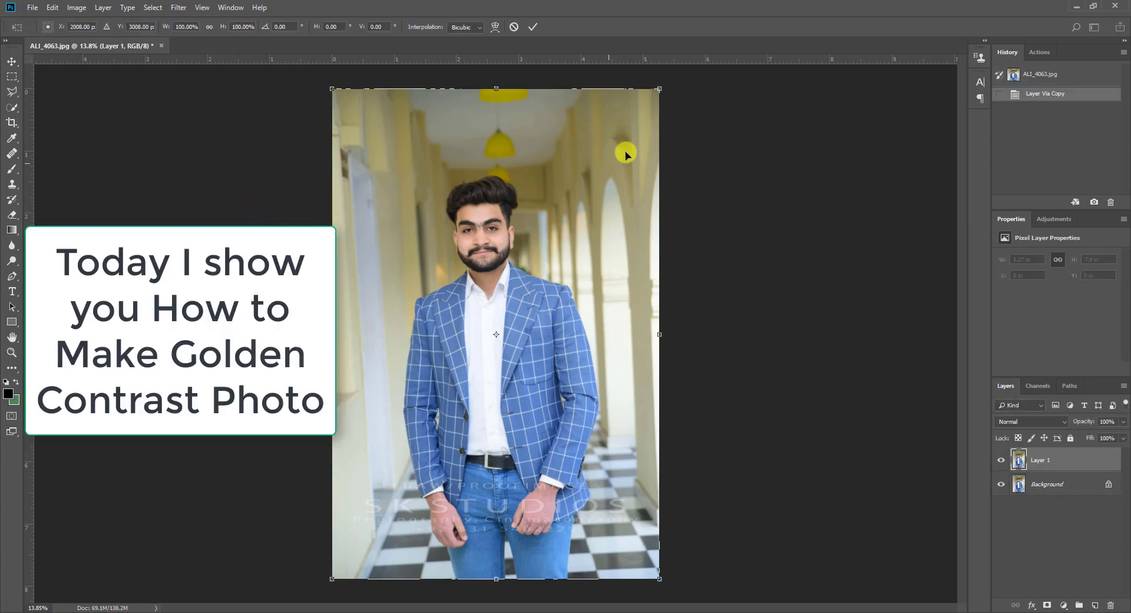
left_click_drag(660, 90, 720, 94)
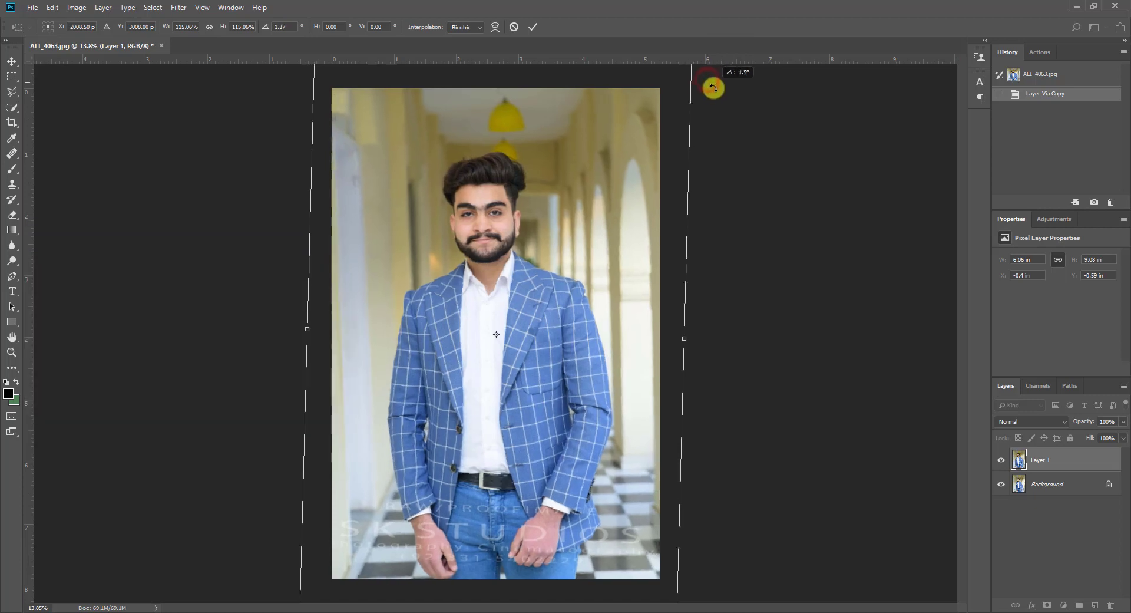
left_click_drag(566, 184, 563, 173)
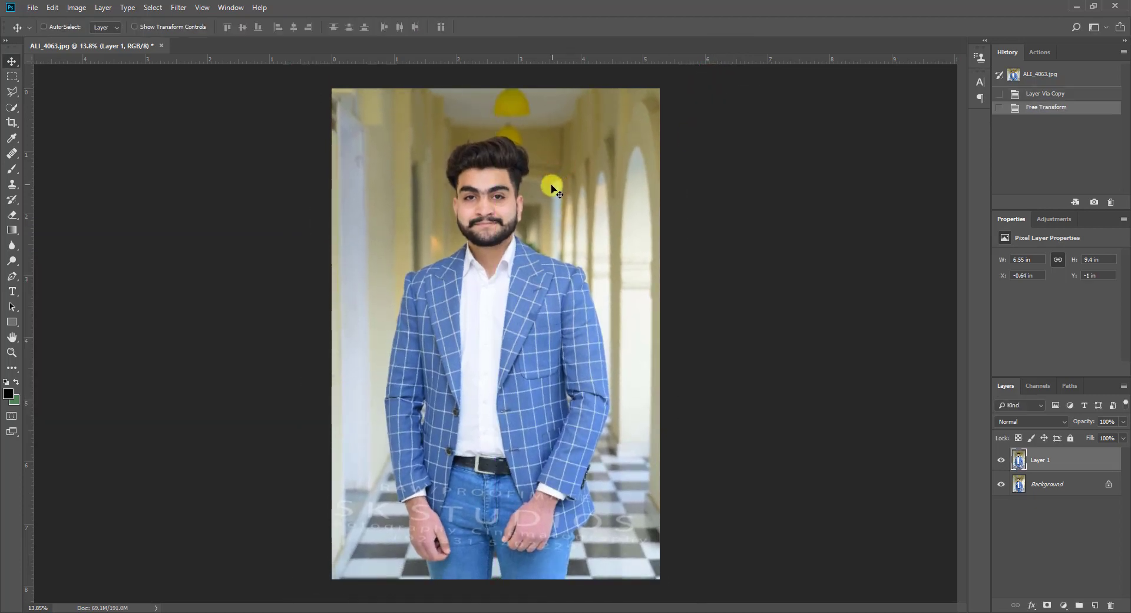
key("ctrl+shift+e")
scroll(557, 189, "down", 1)
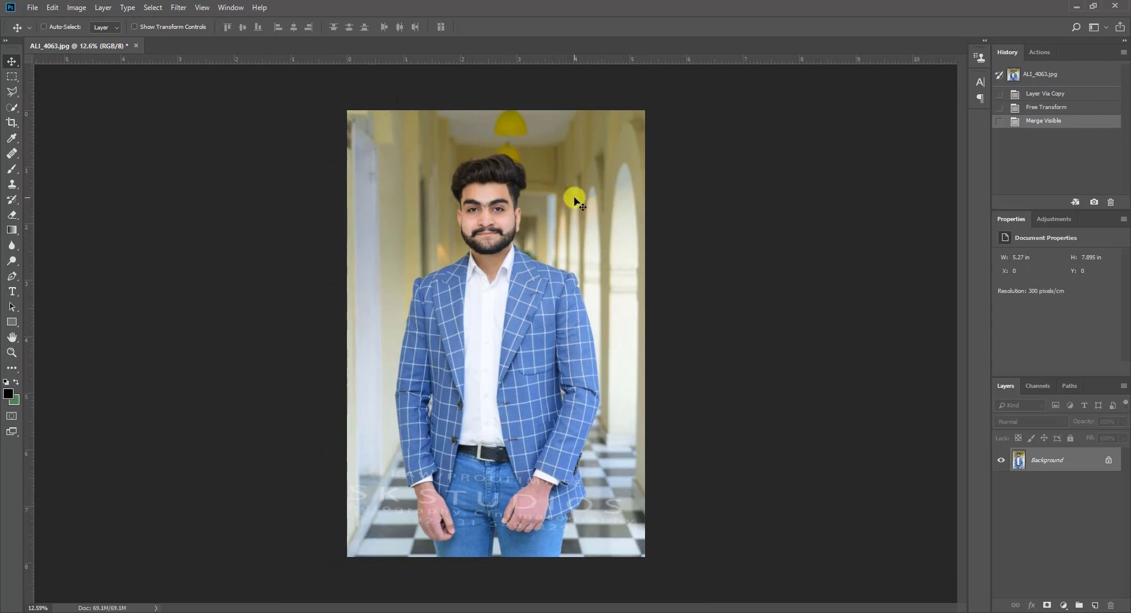
Duplicate again, enlarge to about 119%, shift it down-right, and merge into a single layer.
key("ctrl+j")
key("ctrl+t")
left_click_drag(646, 109, 675, 65)
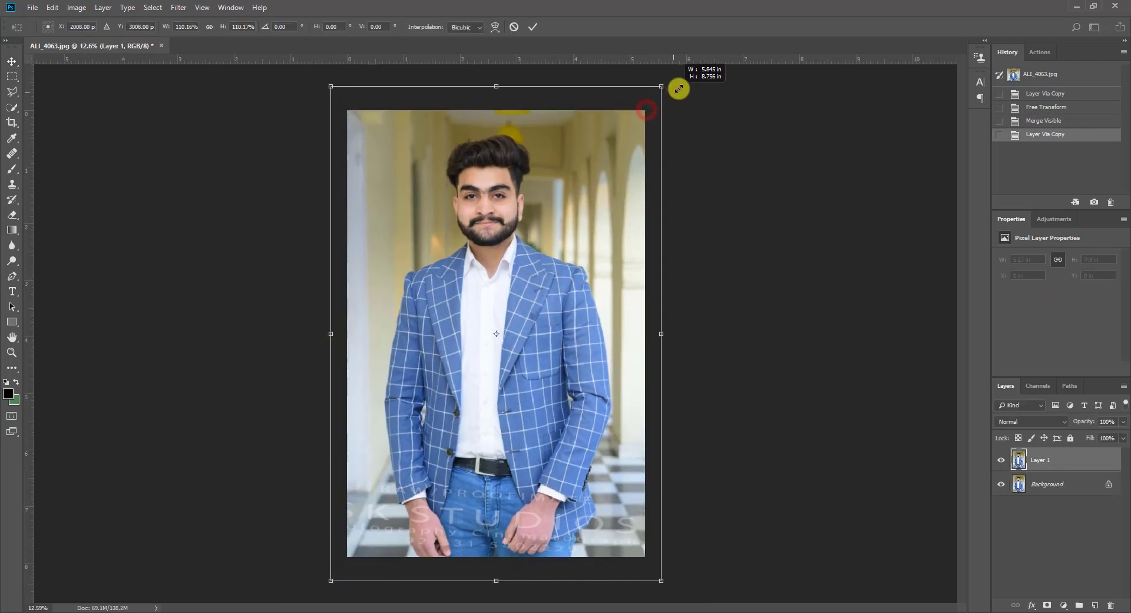
mouse_move(622, 188)
left_mouse_down()
mouse_move(630, 217)
mouse_move(641, 211)
left_mouse_up()
key("Return")
key("ctrl+shift+e")
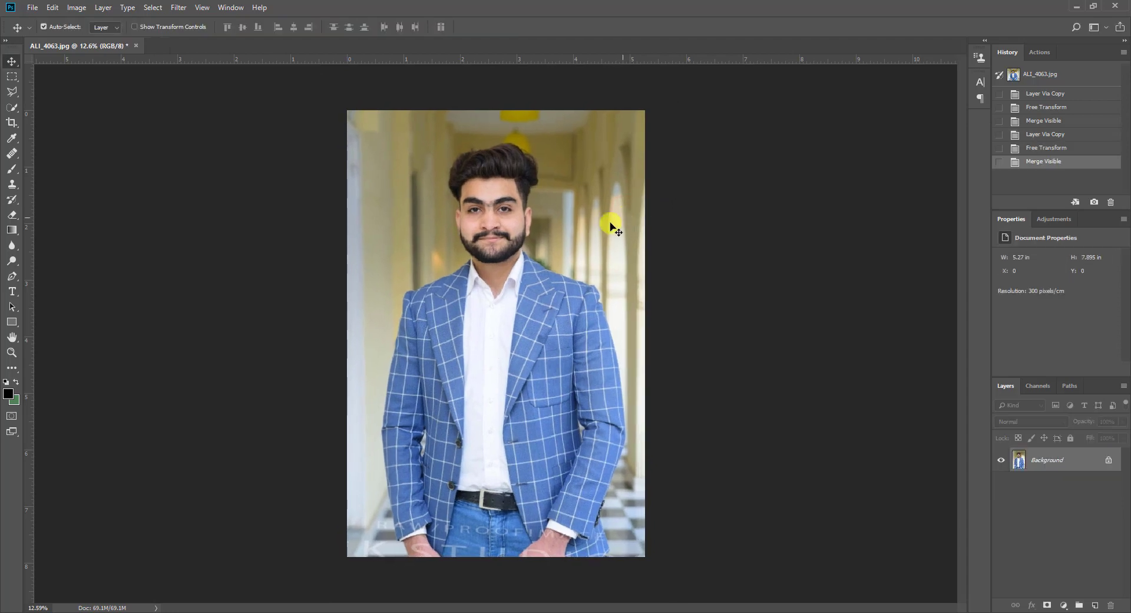
scroll(517, 215, "up", 2)
In the Camera Raw Filter, pull highlights down and raise exposure to +0.25.
scroll(488, 191, "down", 1)
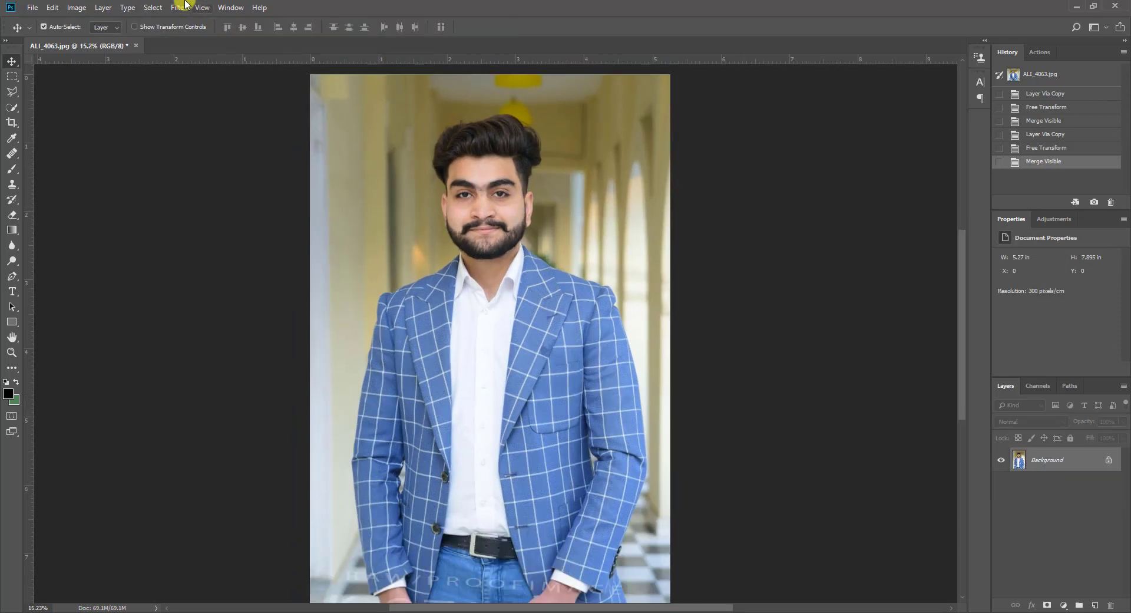
left_click(178, 7)
left_click(197, 75)
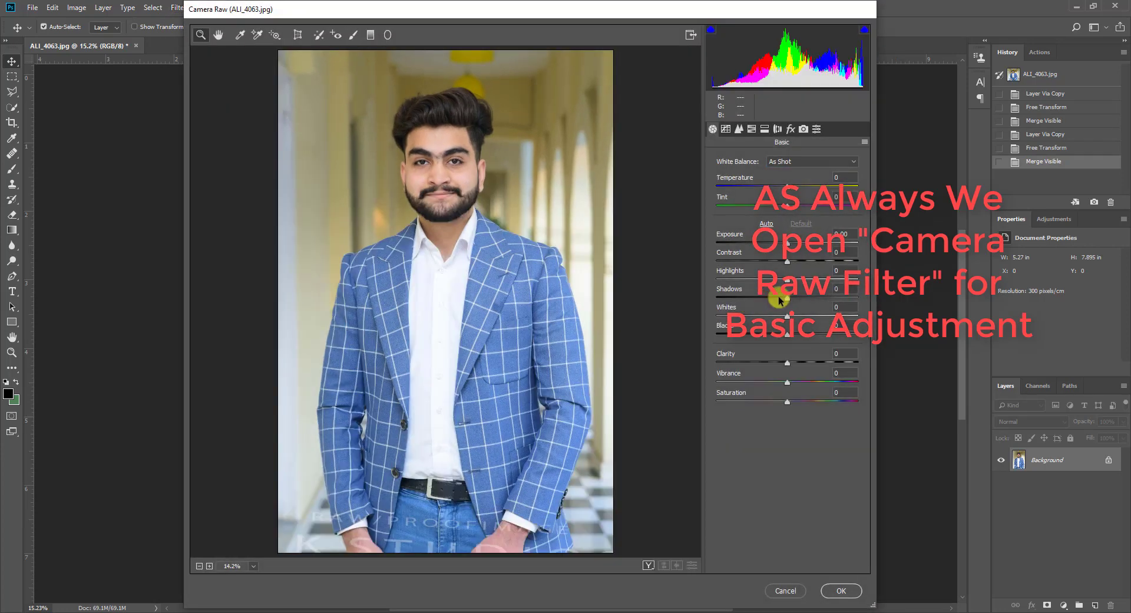
left_click_drag(787, 278, 733, 278)
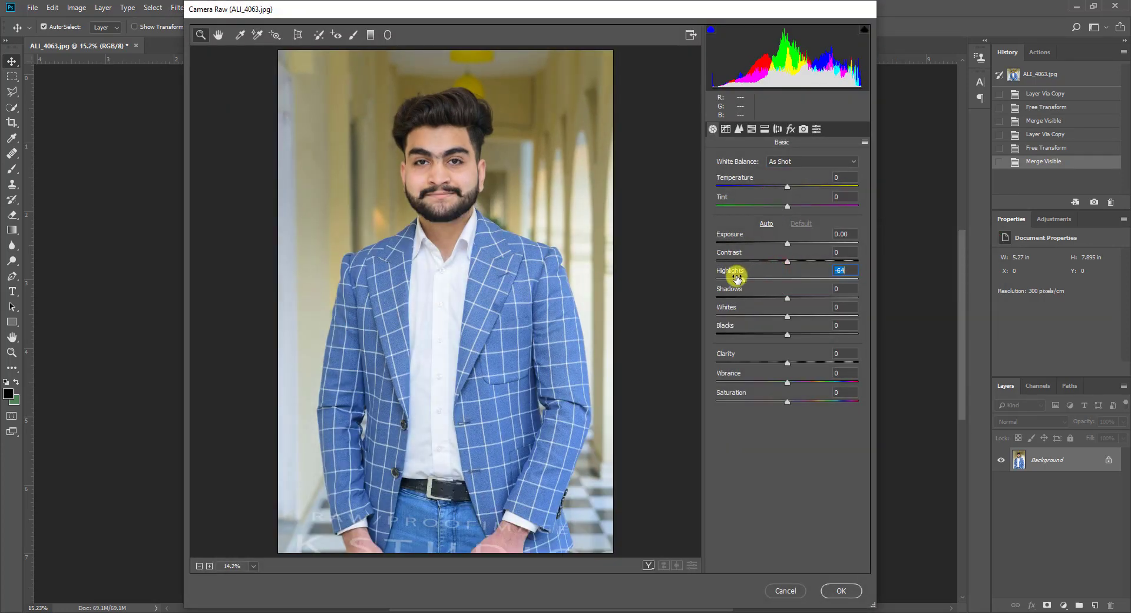
mouse_move(781, 238)
left_mouse_down()
mouse_move(773, 296)
mouse_move(746, 313)
mouse_move(795, 355)
left_mouse_up()
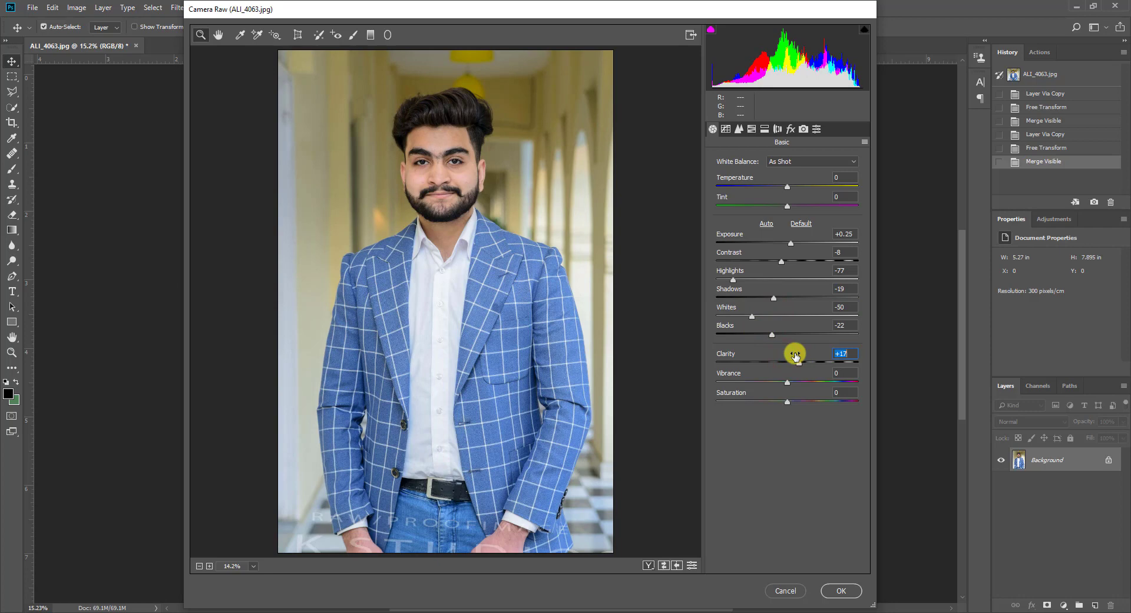
Add a tone curve point, lower Blue Primary hue and saturation to -6, and apply.
left_click(726, 129)
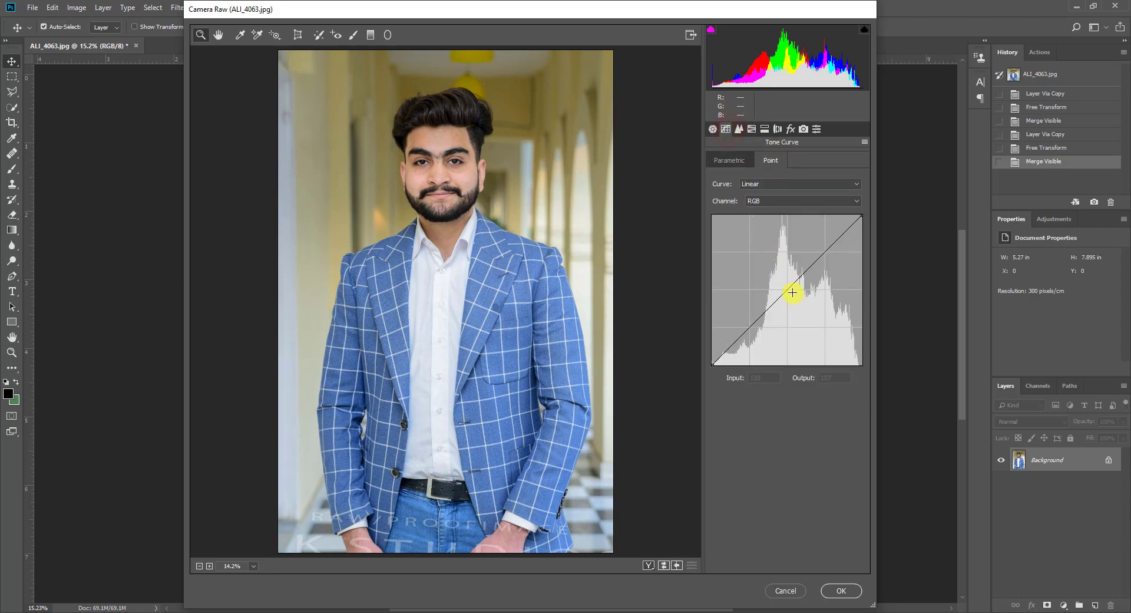
left_click(782, 288)
left_click(803, 129)
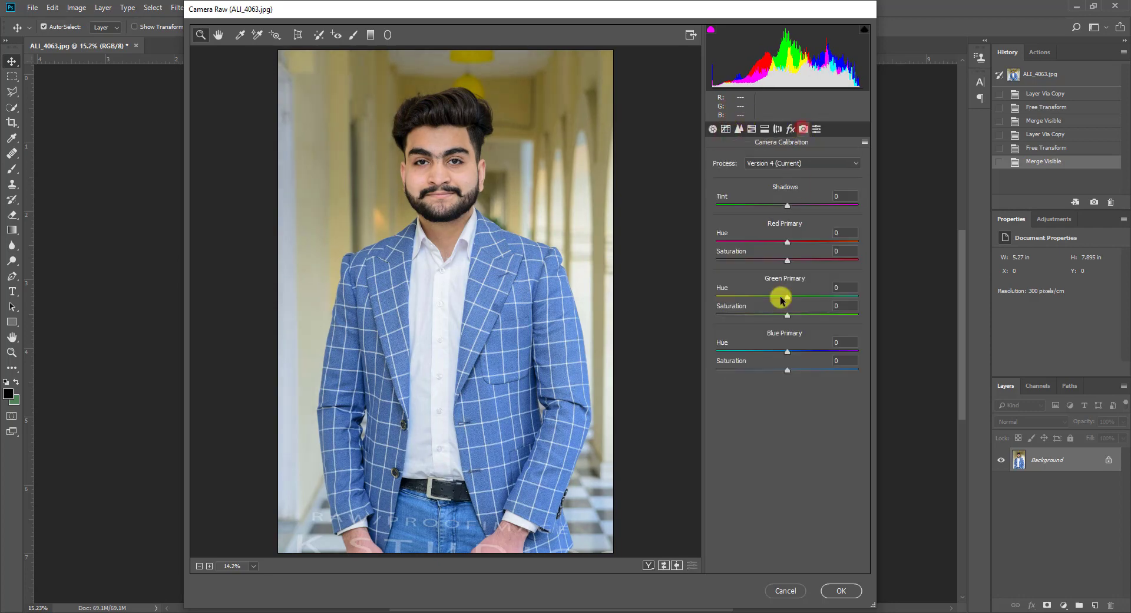
left_click_drag(782, 351, 779, 354)
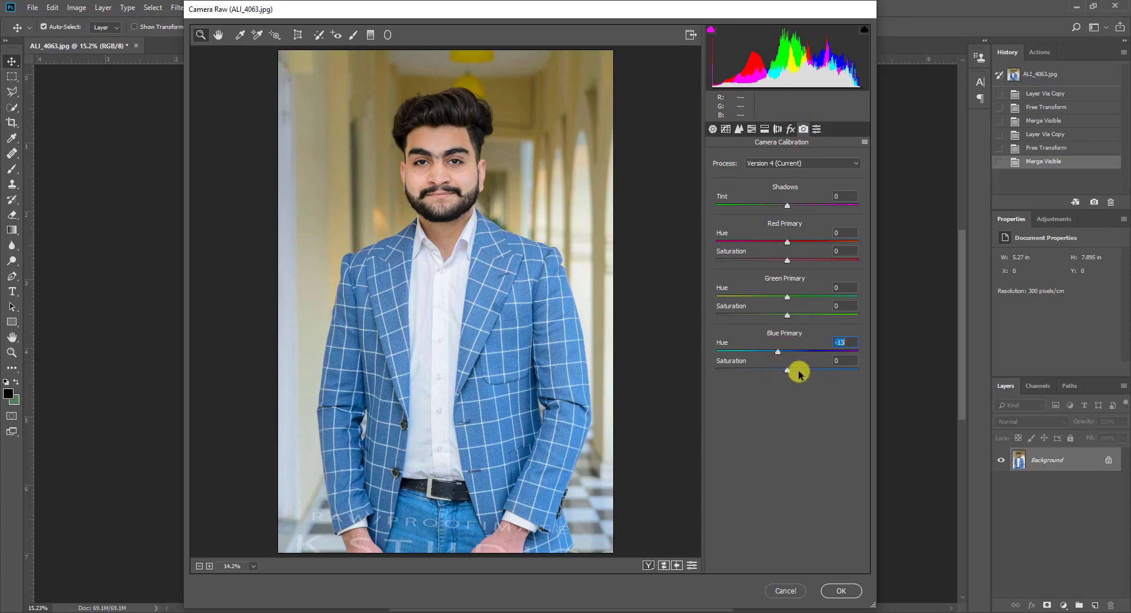
left_click_drag(786, 370, 783, 370)
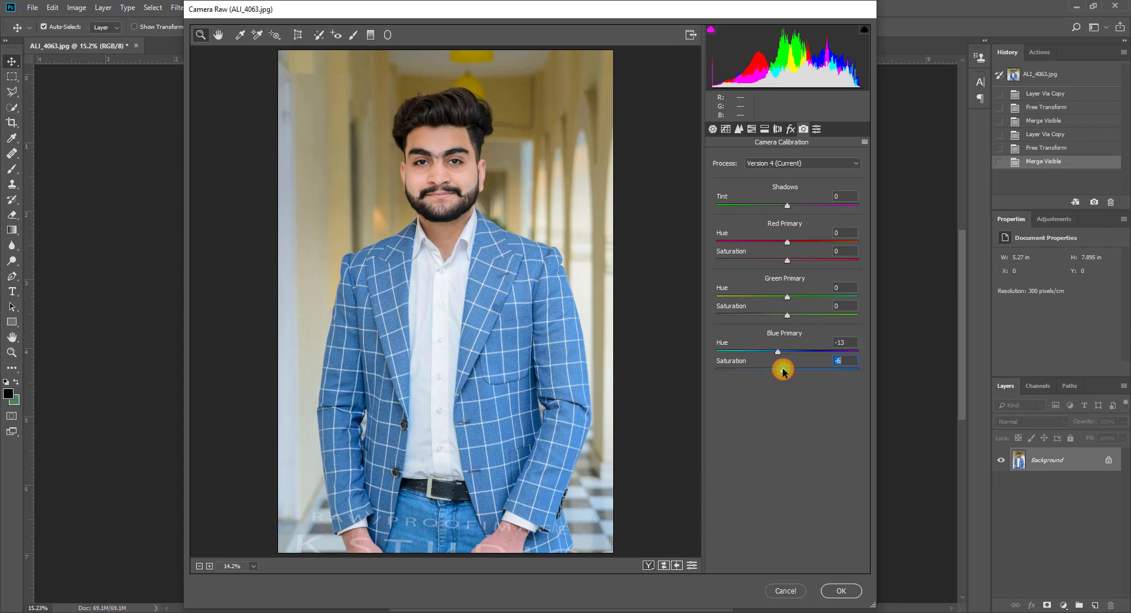
left_click(844, 594)
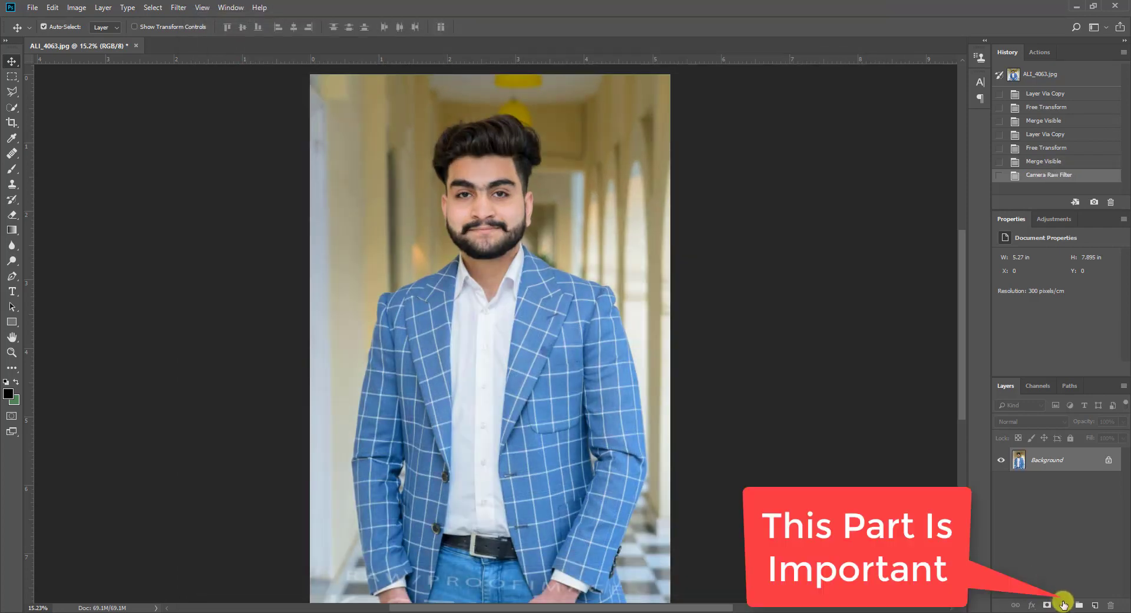
Add a Gradient Map layer and set its light stop to warm tan c7a277.
left_click(1064, 605)
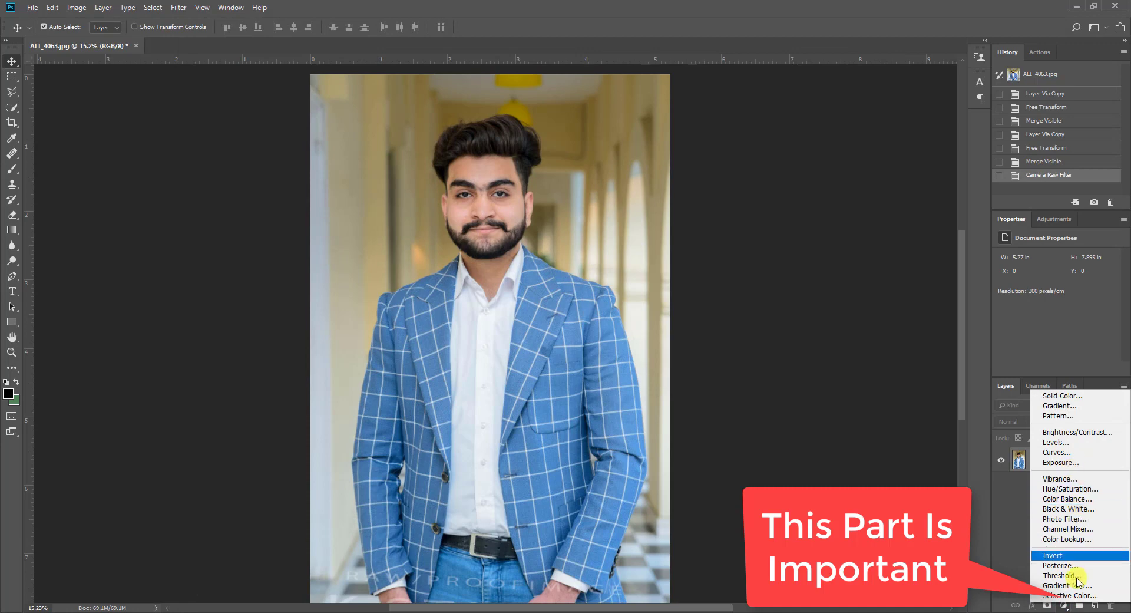
left_click(1073, 587)
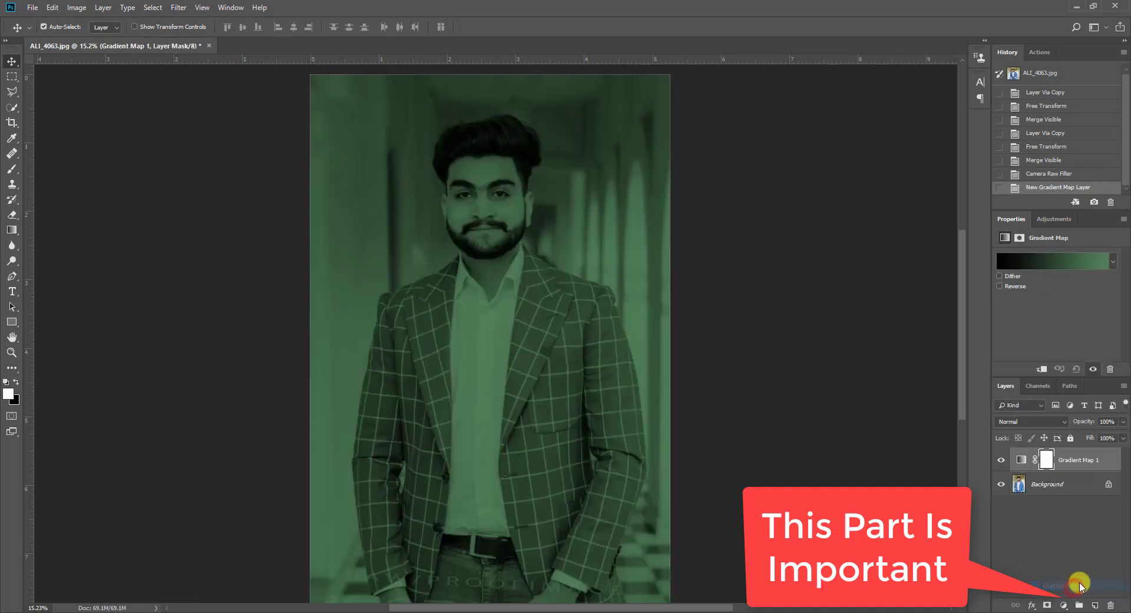
left_click(1029, 261)
left_click(819, 314)
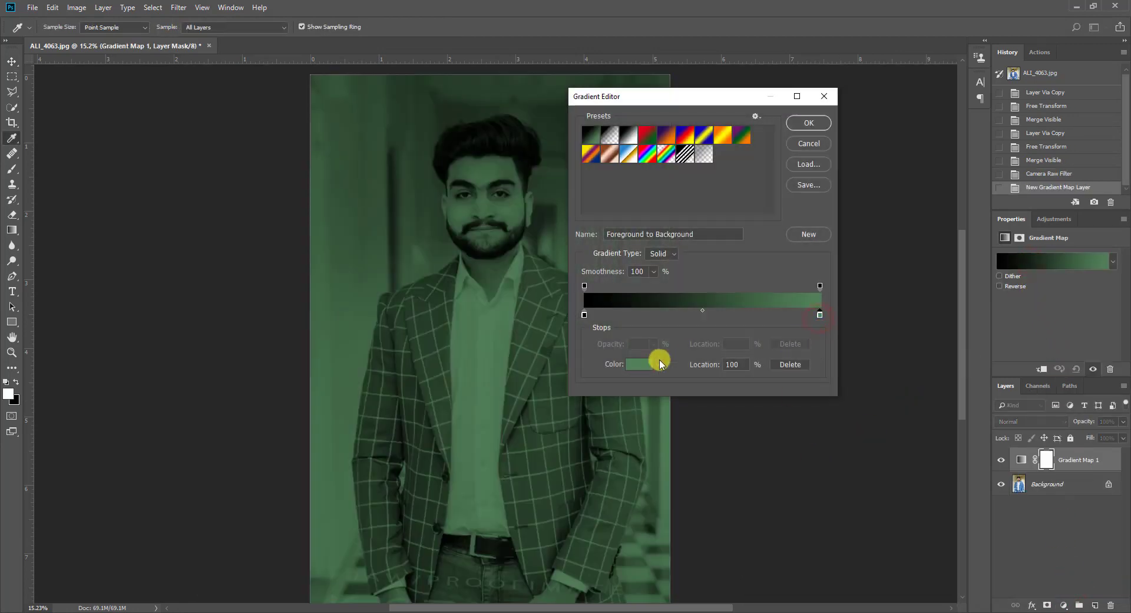
left_click(642, 366)
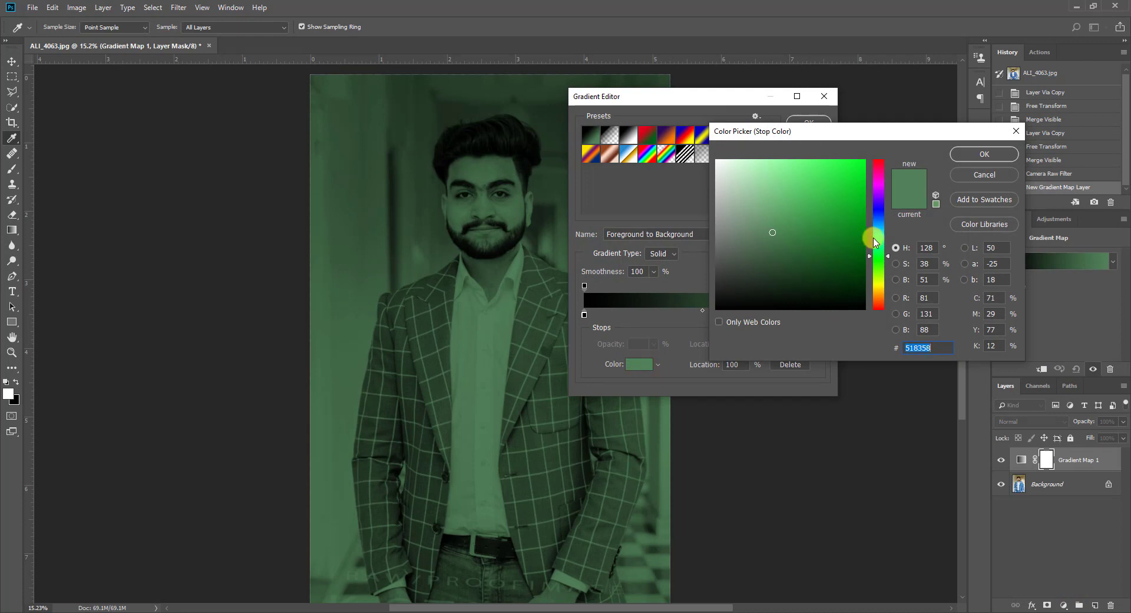
left_click_drag(890, 262, 889, 287)
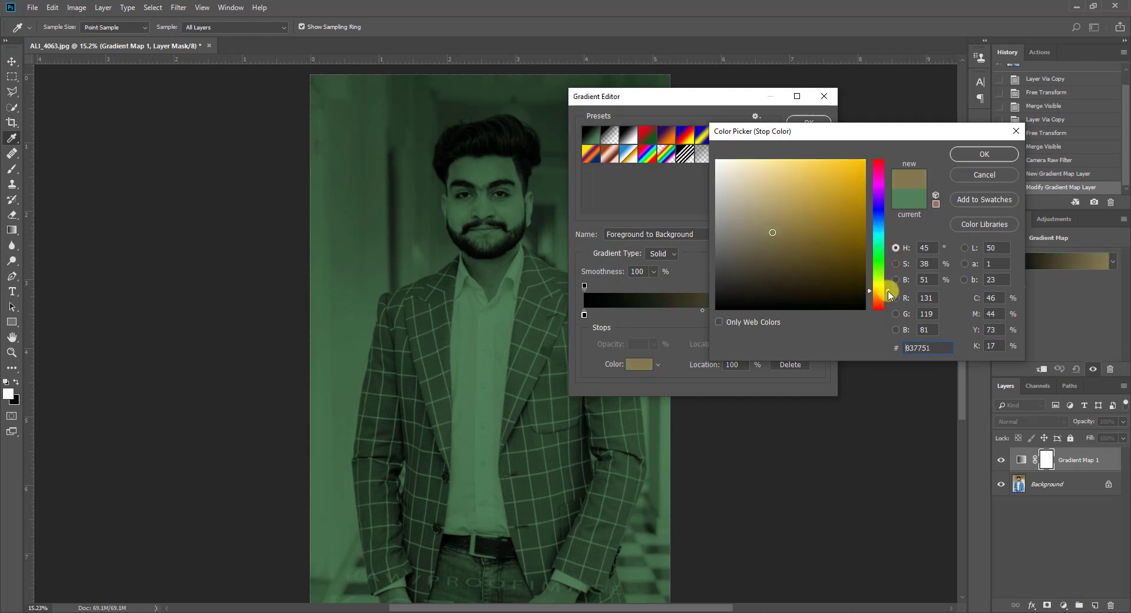
left_click_drag(890, 283, 891, 300)
left_click(759, 207)
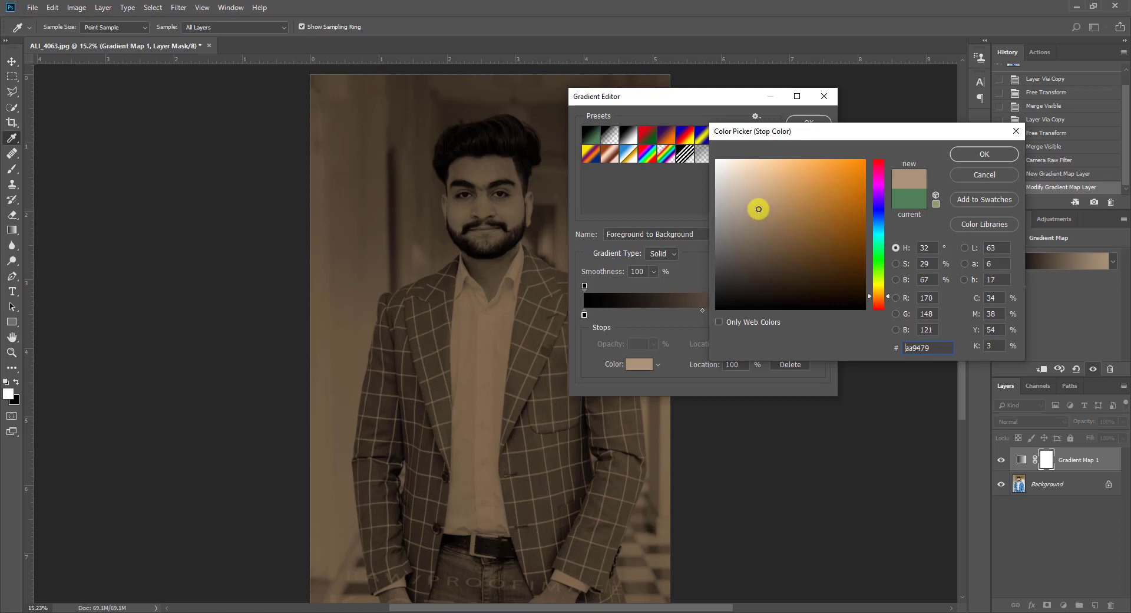
left_click_drag(768, 207, 773, 195)
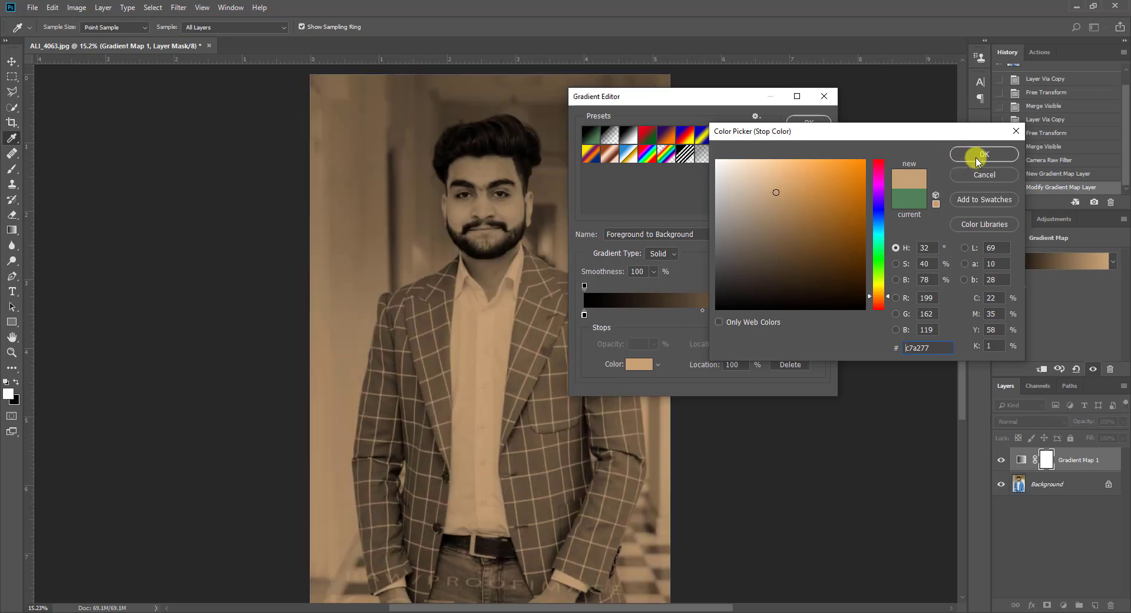
left_click(978, 156)
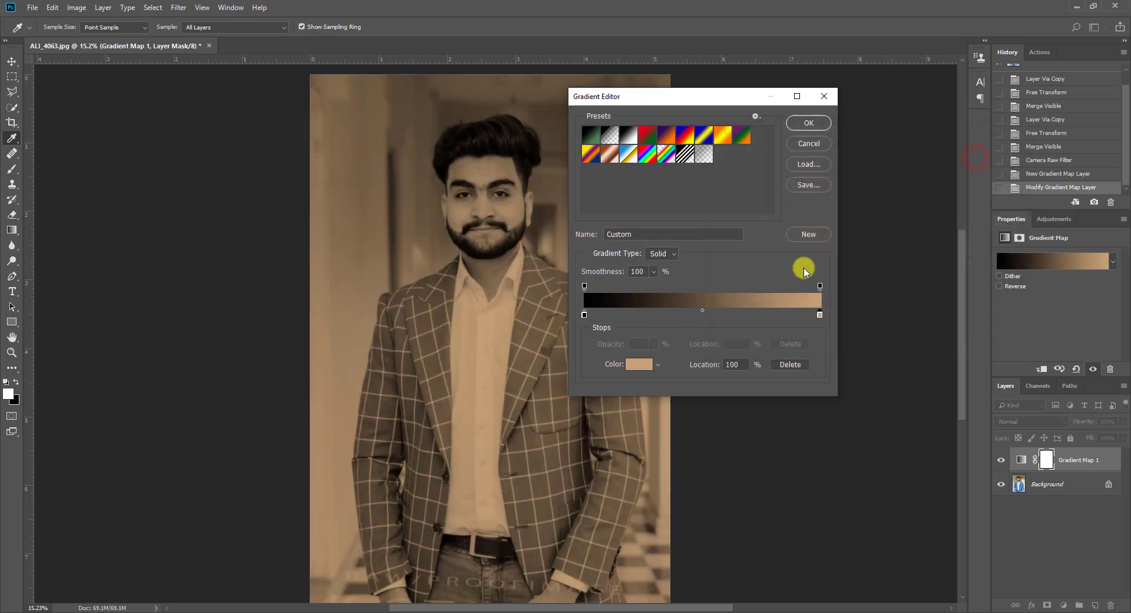
Set the gradient's dark stop to near-black 1a1919 and confirm the gradient.
left_click(584, 314)
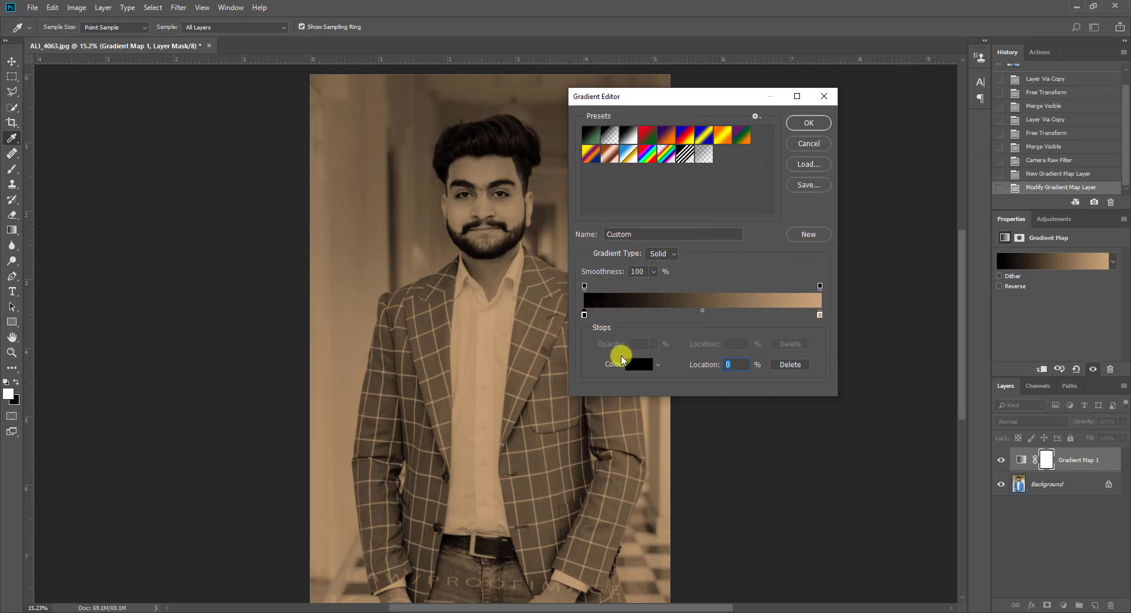
left_click(631, 365)
mouse_move(728, 299)
left_mouse_down()
mouse_move(727, 273)
mouse_move(713, 299)
left_mouse_up()
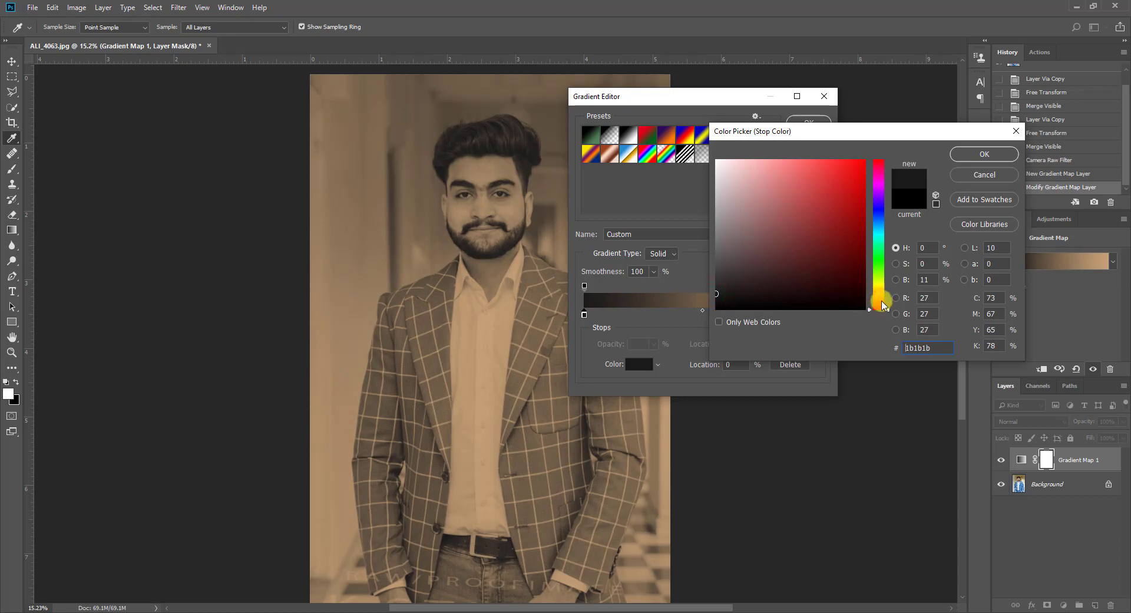
left_click(747, 272)
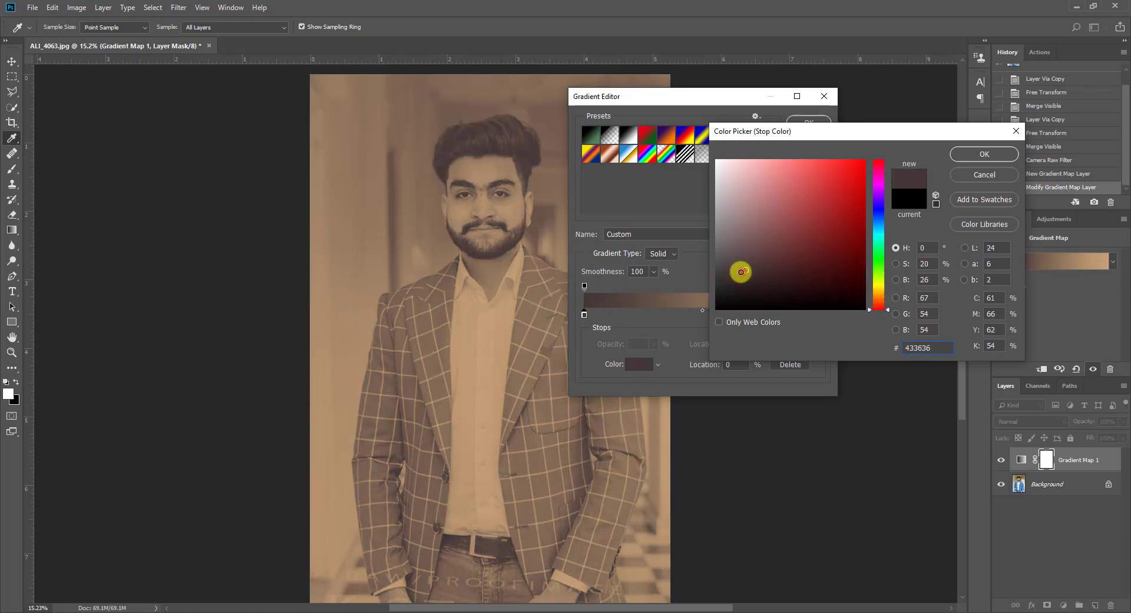
left_click_drag(734, 276, 720, 294)
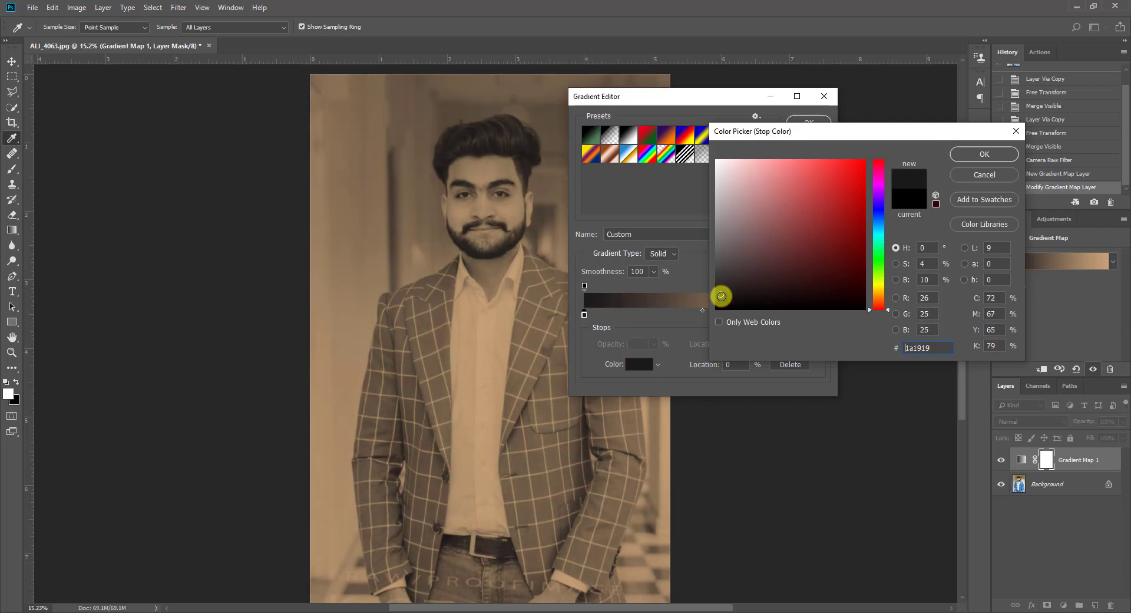
left_click(978, 154)
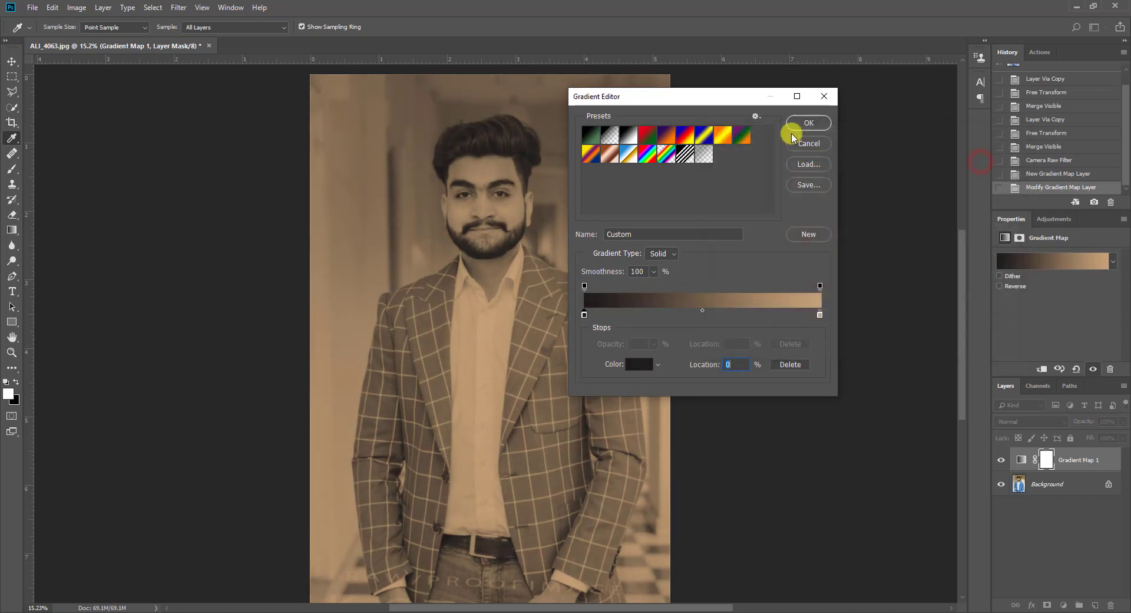
left_click(807, 124)
Blend the Gradient Map in Soft Light at reduced opacity, compare on/off, then merge visible.
left_click(1020, 420)
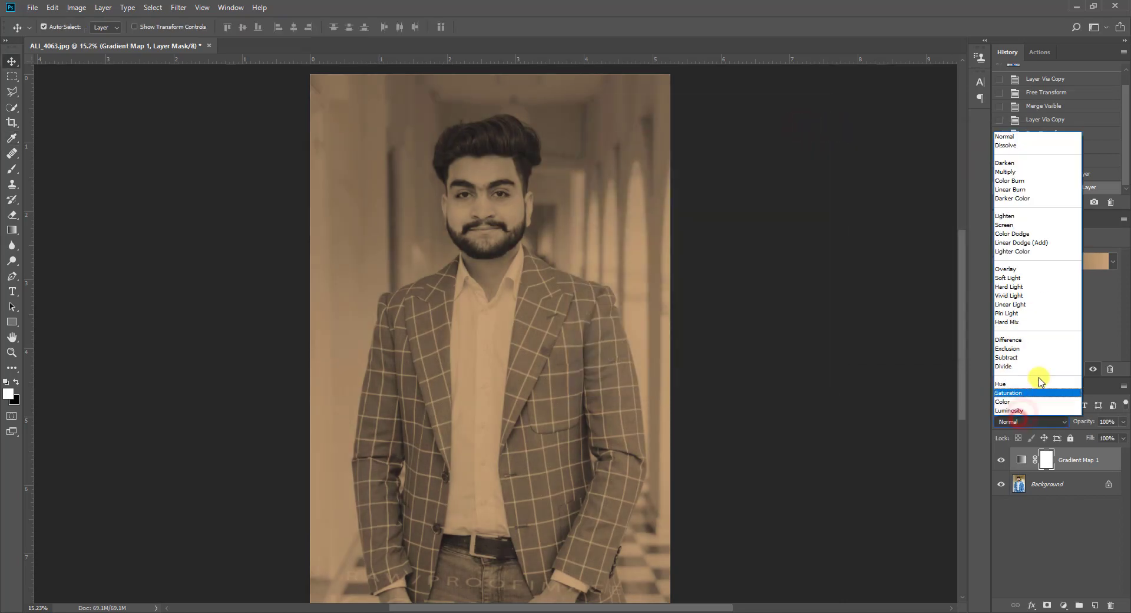
left_click(1011, 277)
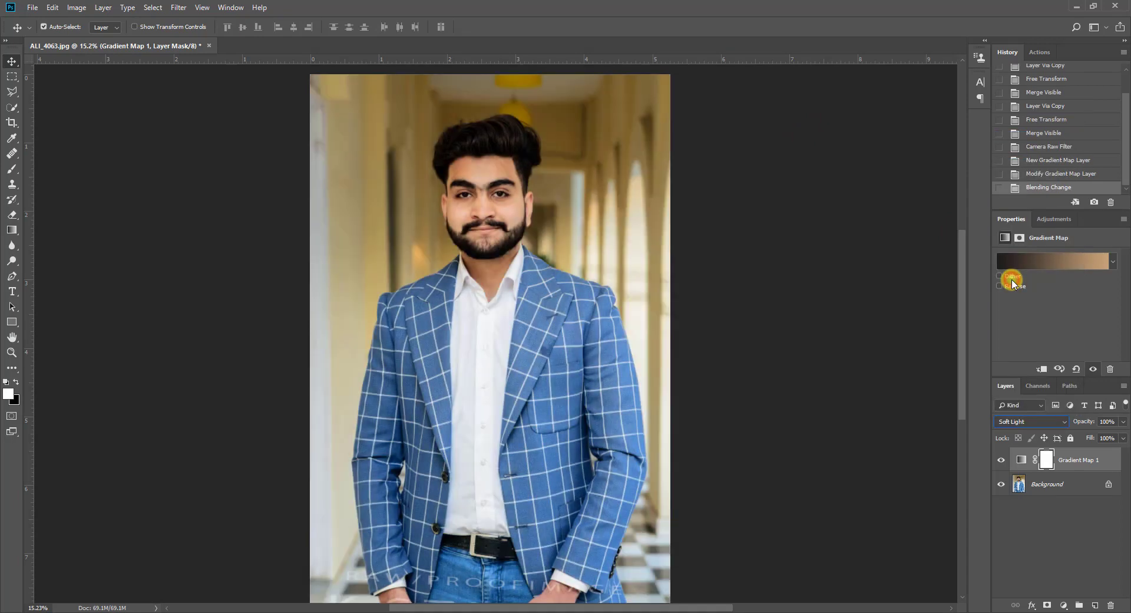
left_click_drag(1084, 424, 1081, 424)
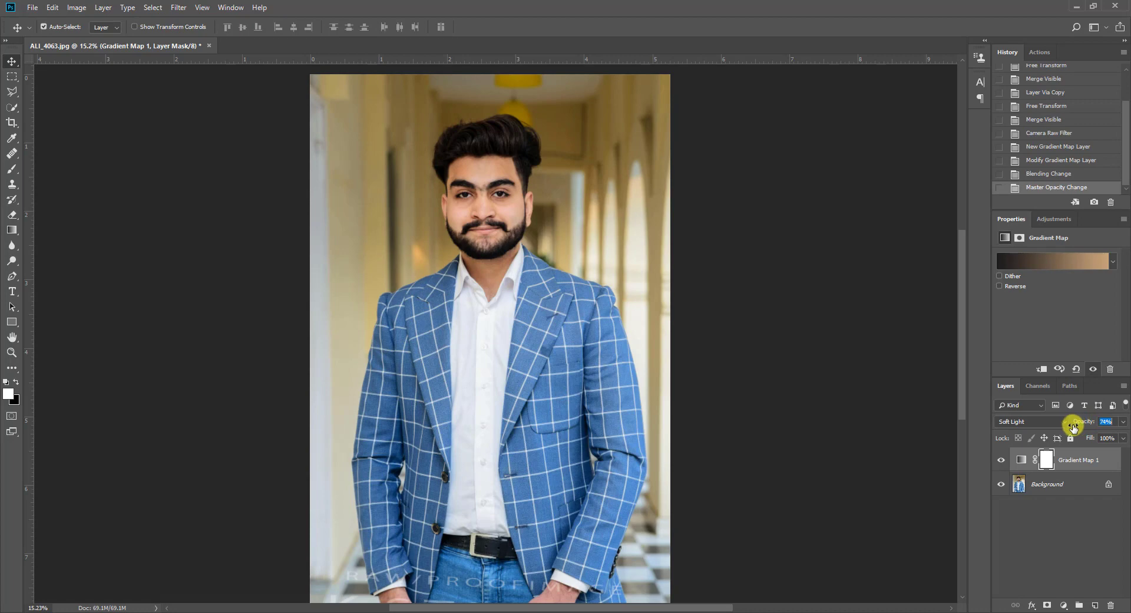
type("56")
left_click(1001, 460)
left_click(1001, 460)
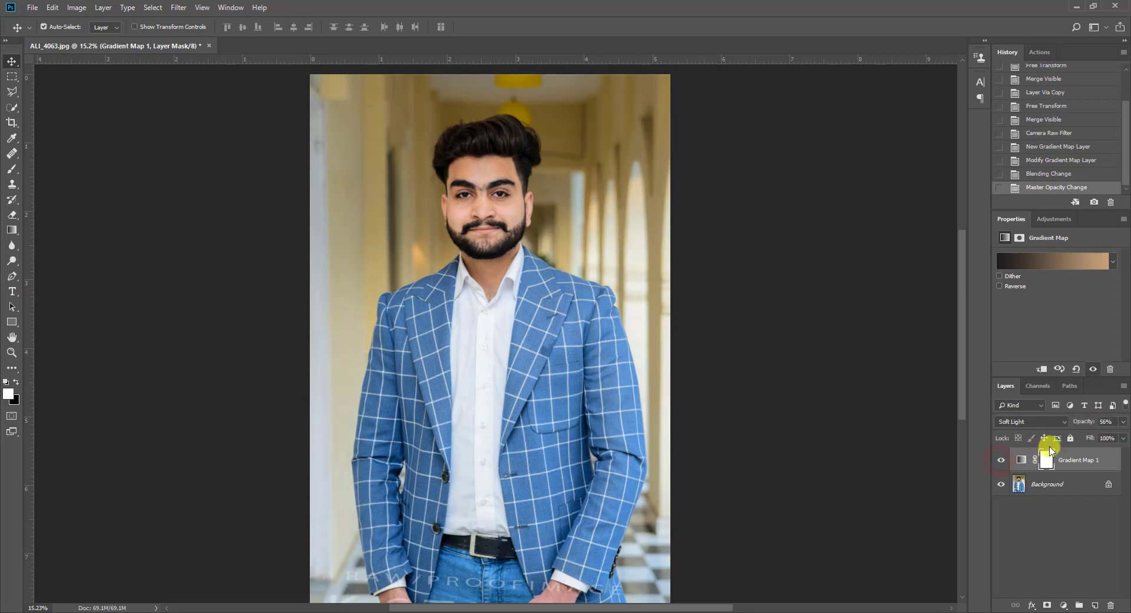
left_click_drag(1083, 425, 1080, 424)
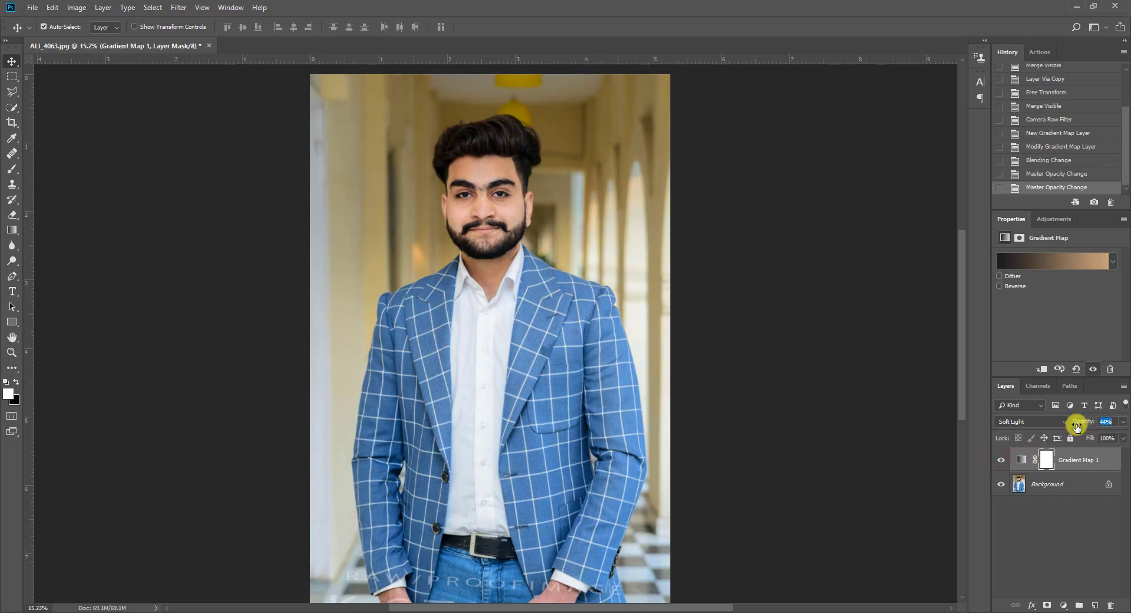
left_click(1002, 460)
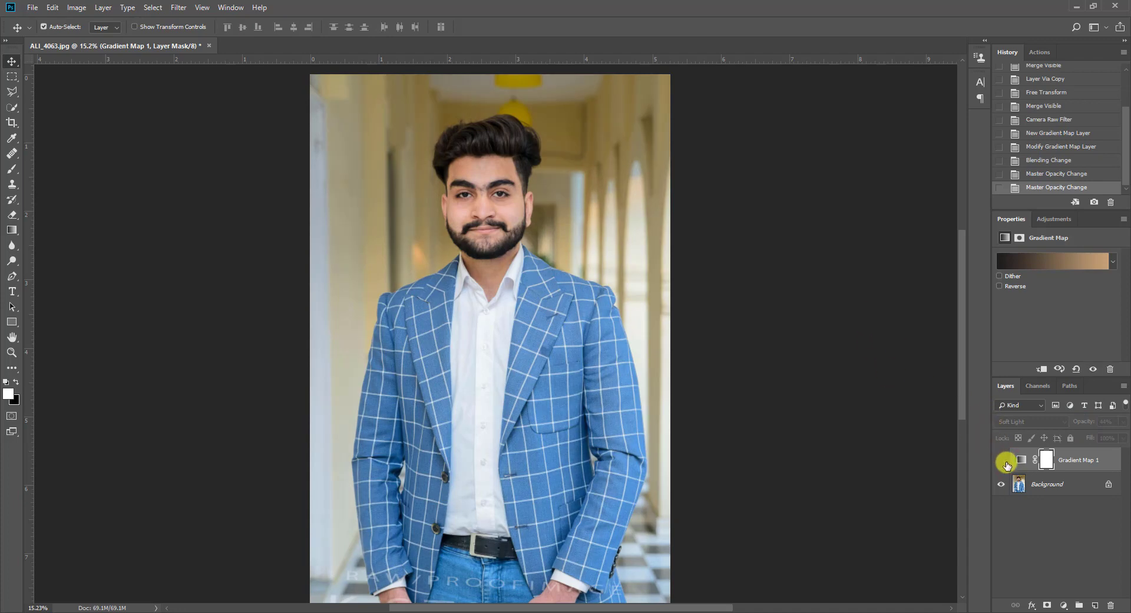
left_click(1006, 464)
key("ctrl+shift+e")
scroll(513, 236, "down", 1)
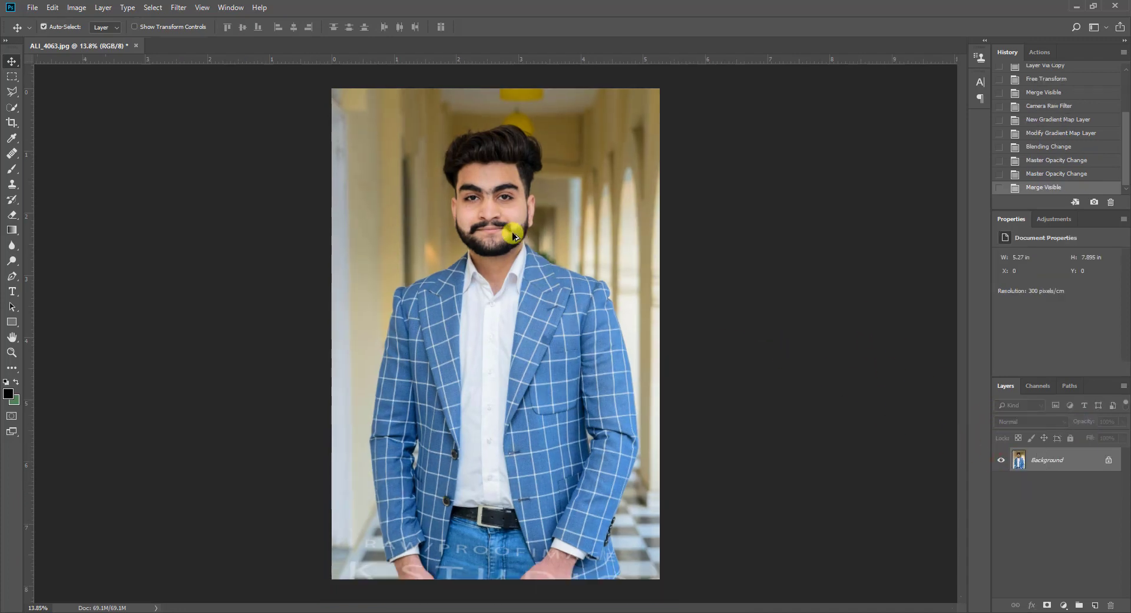
In Camera Raw, lower highlights, brighten midtones and whites with curve points, and set Blue Primary hue -8.
left_click(188, 12)
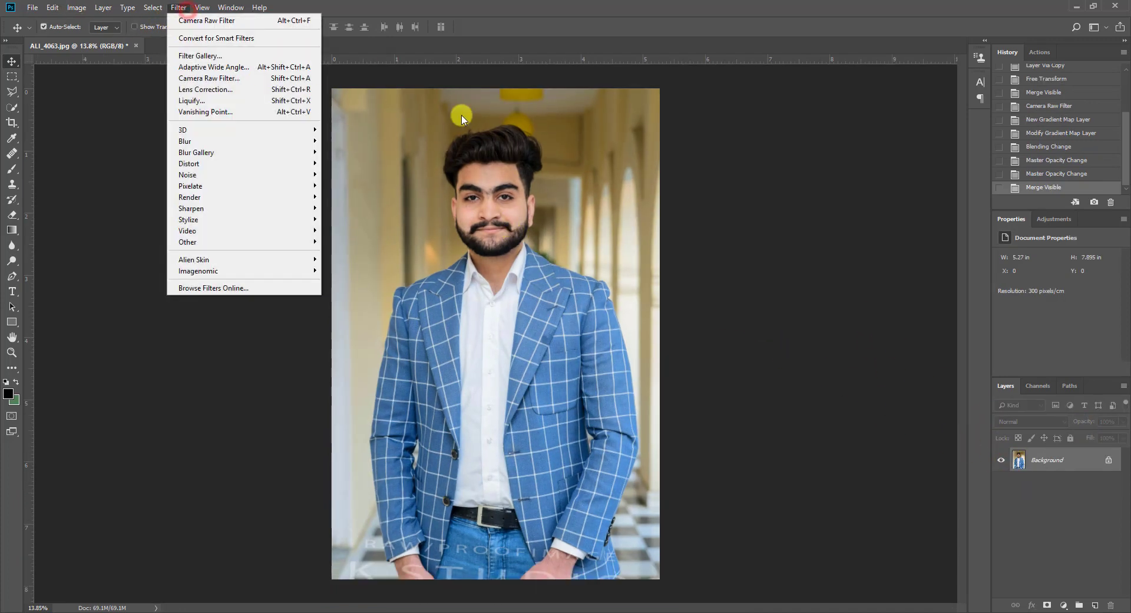
left_click(241, 73)
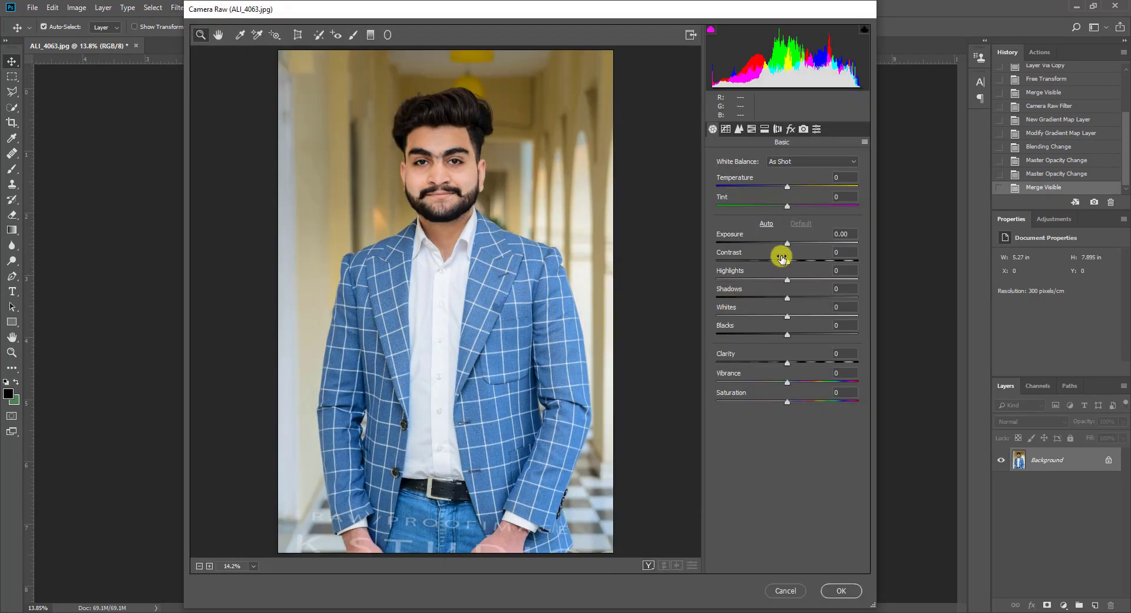
mouse_move(782, 258)
left_mouse_down()
mouse_move(791, 259)
mouse_move(732, 275)
mouse_move(763, 273)
left_mouse_up()
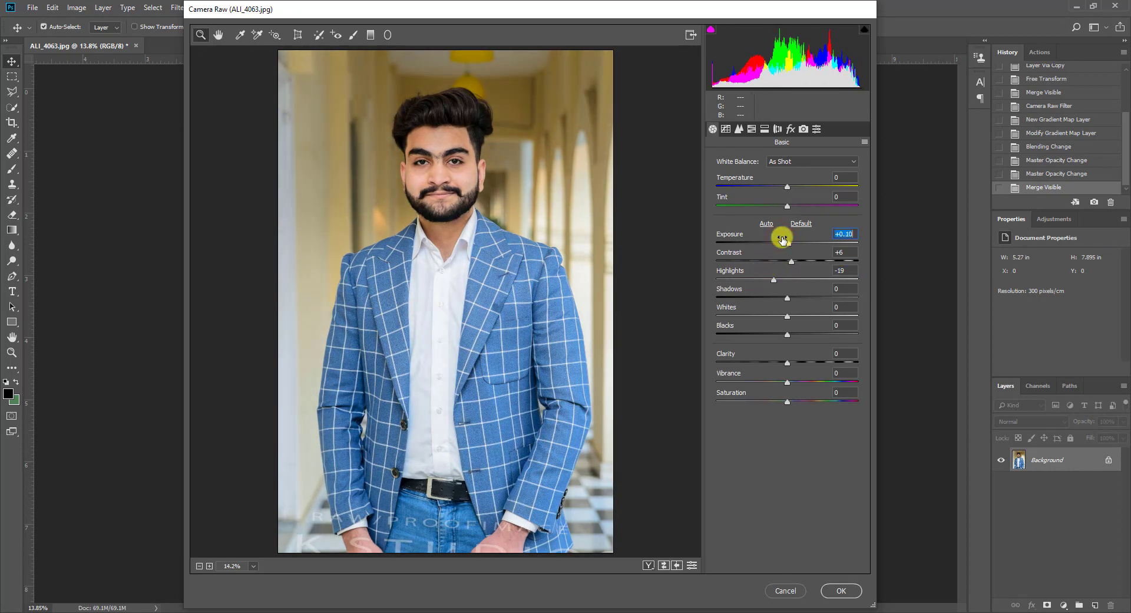
left_click(726, 128)
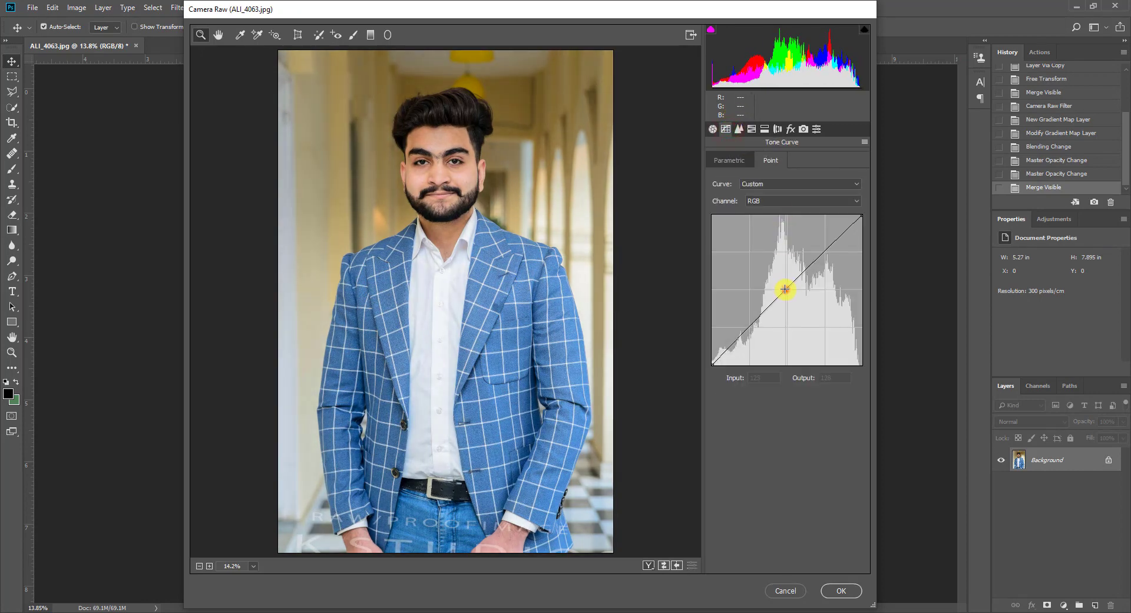
left_click_drag(785, 289, 784, 287)
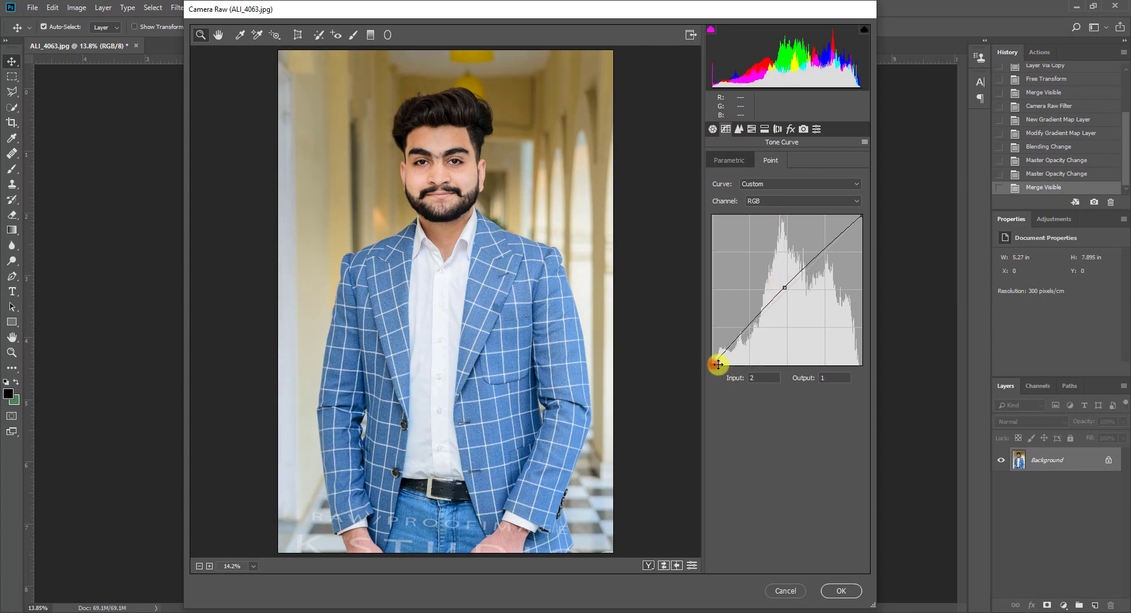
left_click_drag(713, 366, 718, 365)
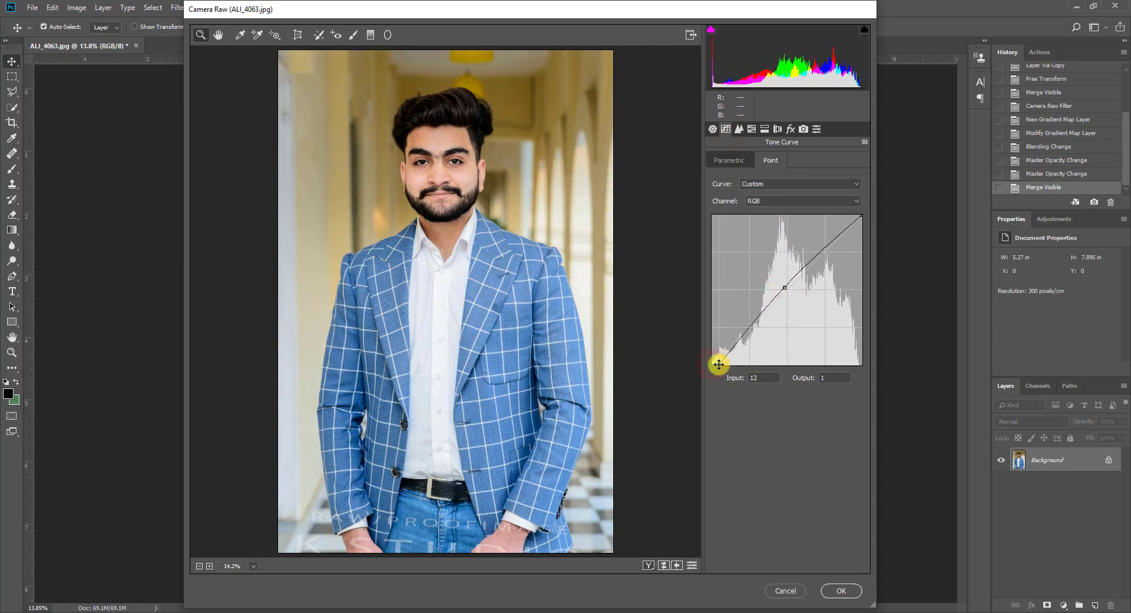
left_click(748, 328)
left_click_drag(720, 362, 709, 368)
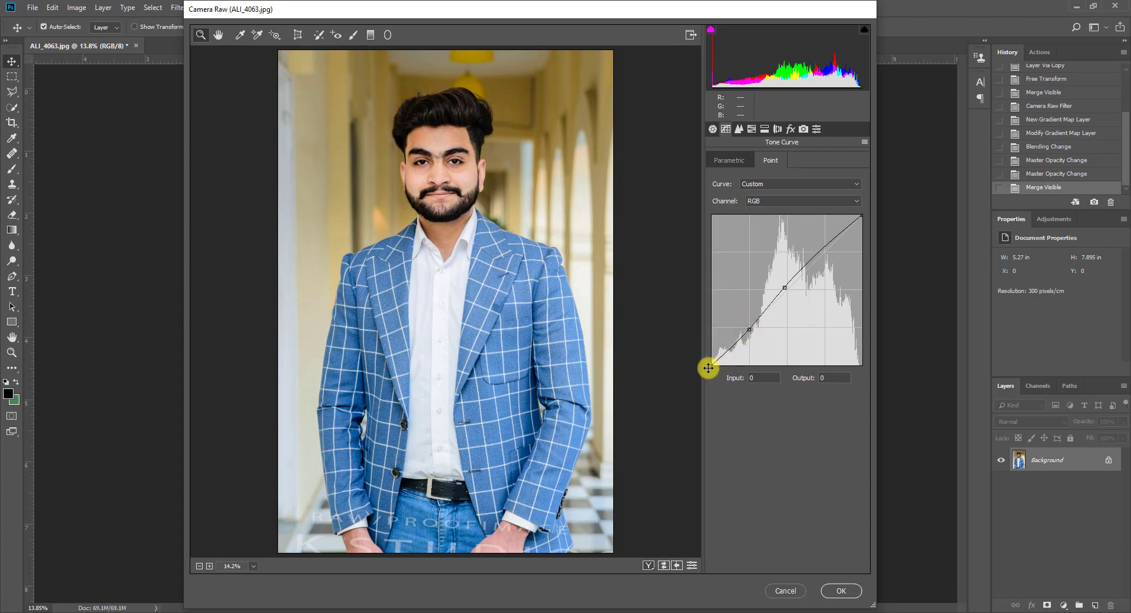
left_click_drag(861, 216, 853, 213)
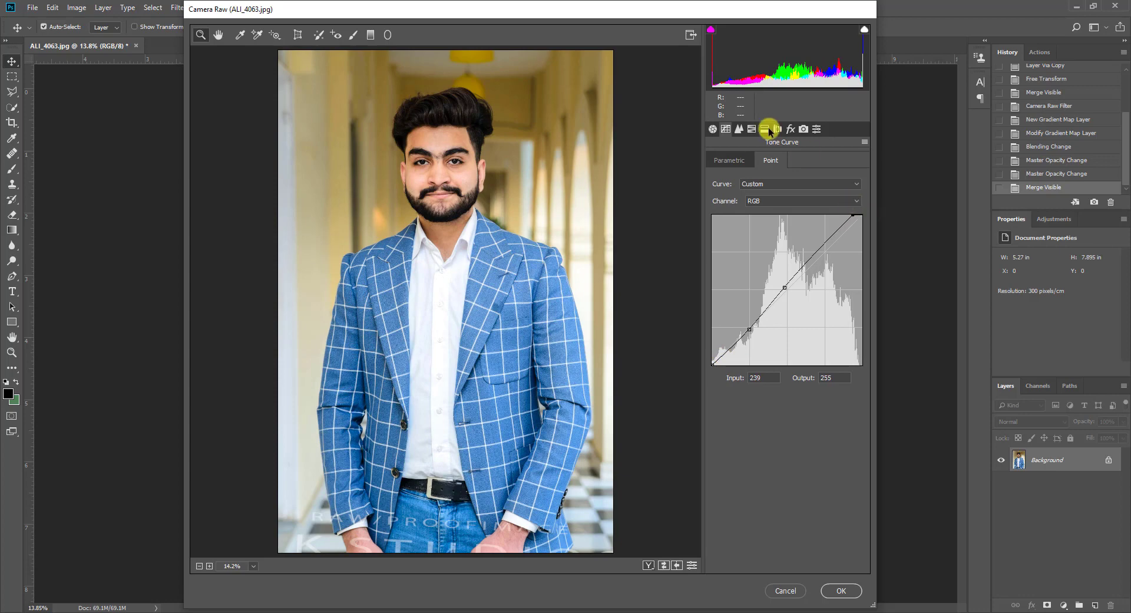
left_click(803, 129)
left_click_drag(784, 352, 780, 352)
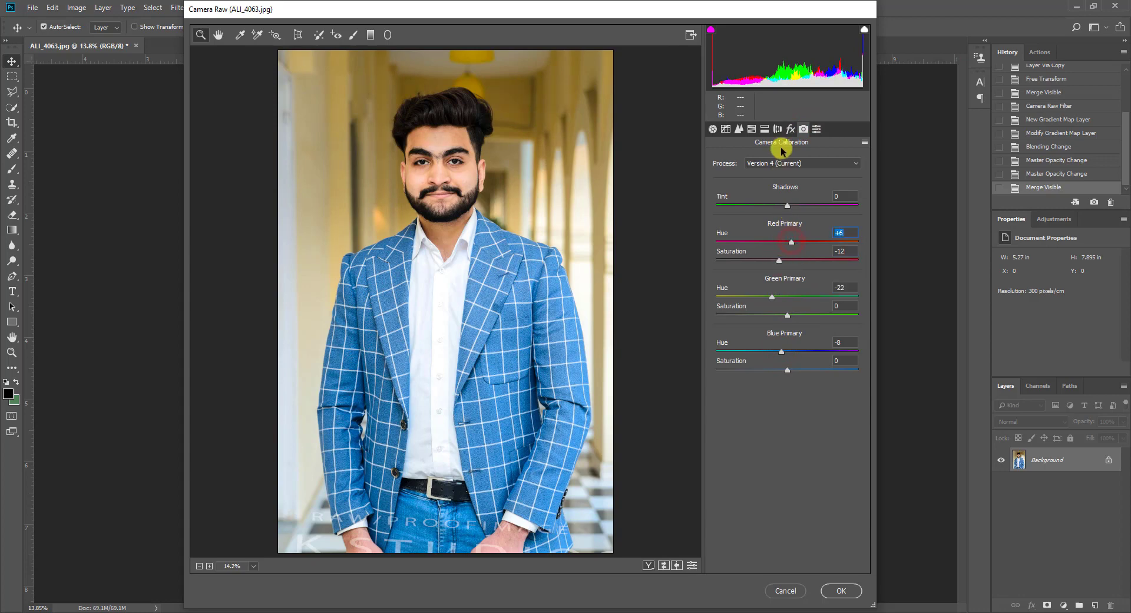
Add a post-crop vignette: Amount -100, Roundness -100, Feather 100, reduced Midpoint, and apply.
left_click(778, 129)
left_click(790, 129)
left_click_drag(787, 324, 709, 337)
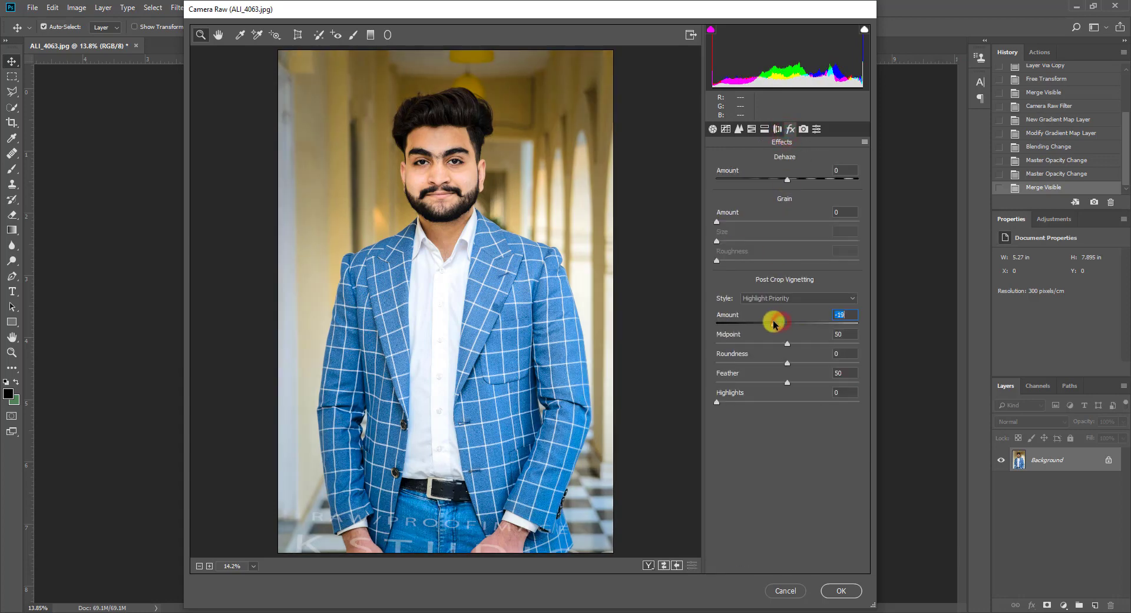
left_click_drag(765, 362, 684, 356)
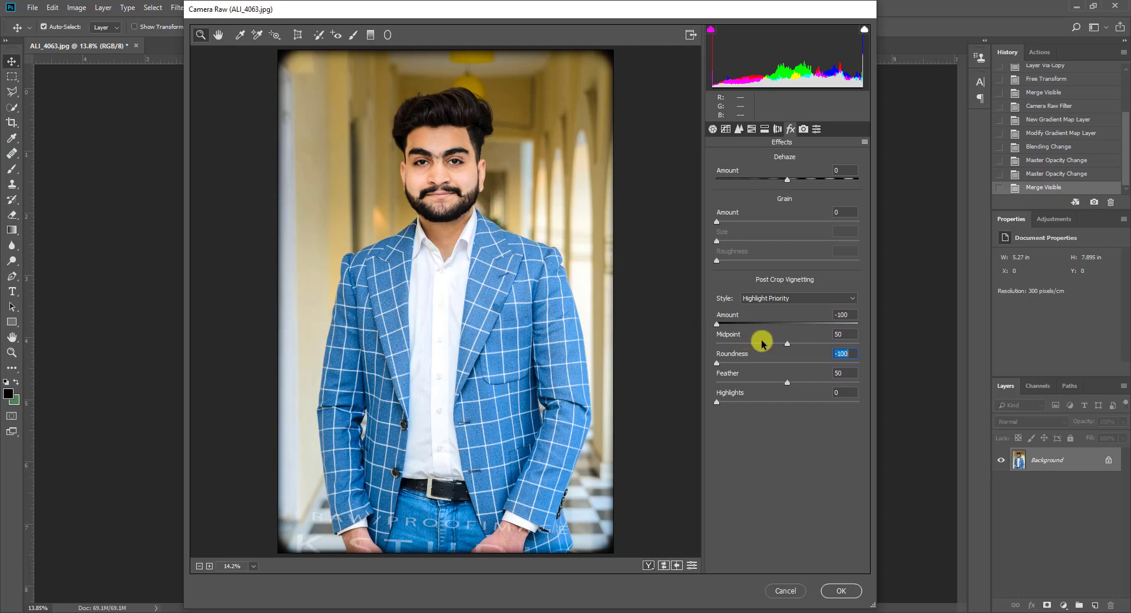
left_click_drag(775, 380, 931, 377)
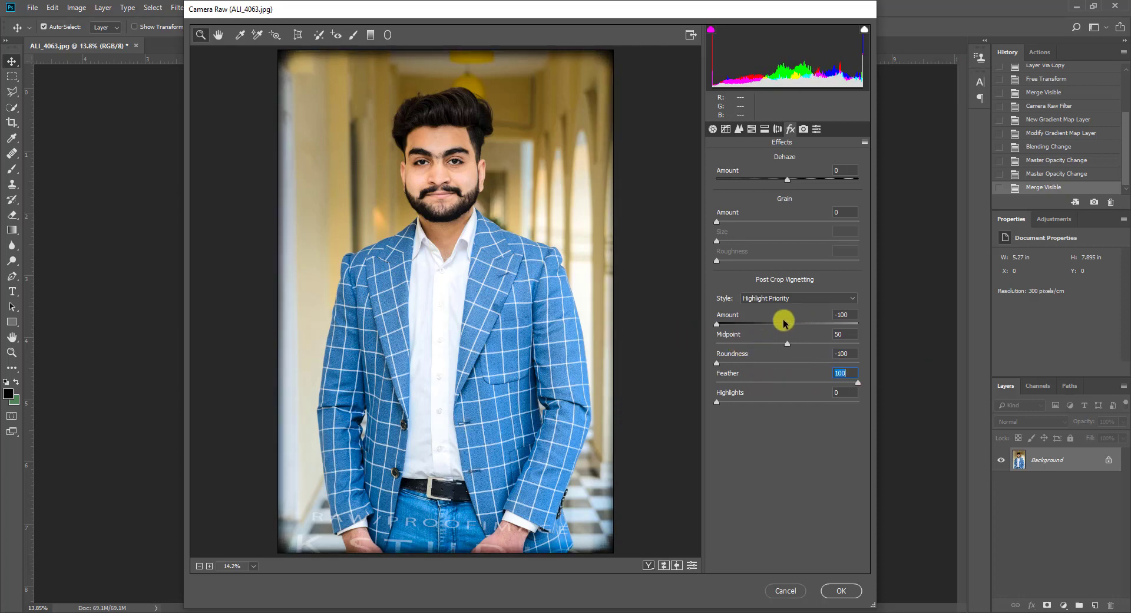
left_click_drag(783, 335, 749, 340)
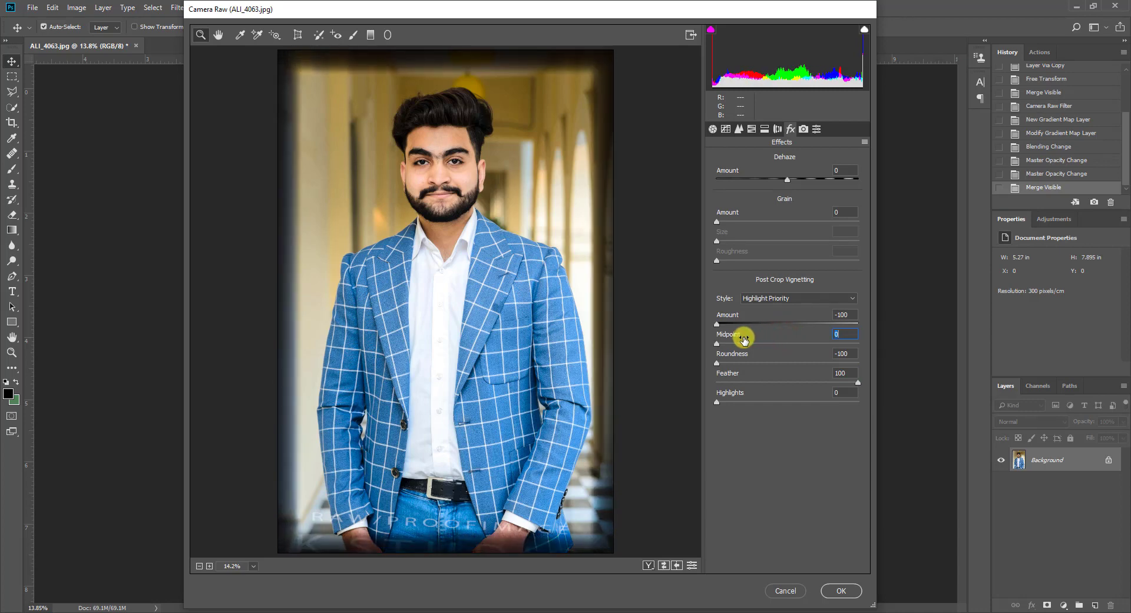
left_click(843, 590)
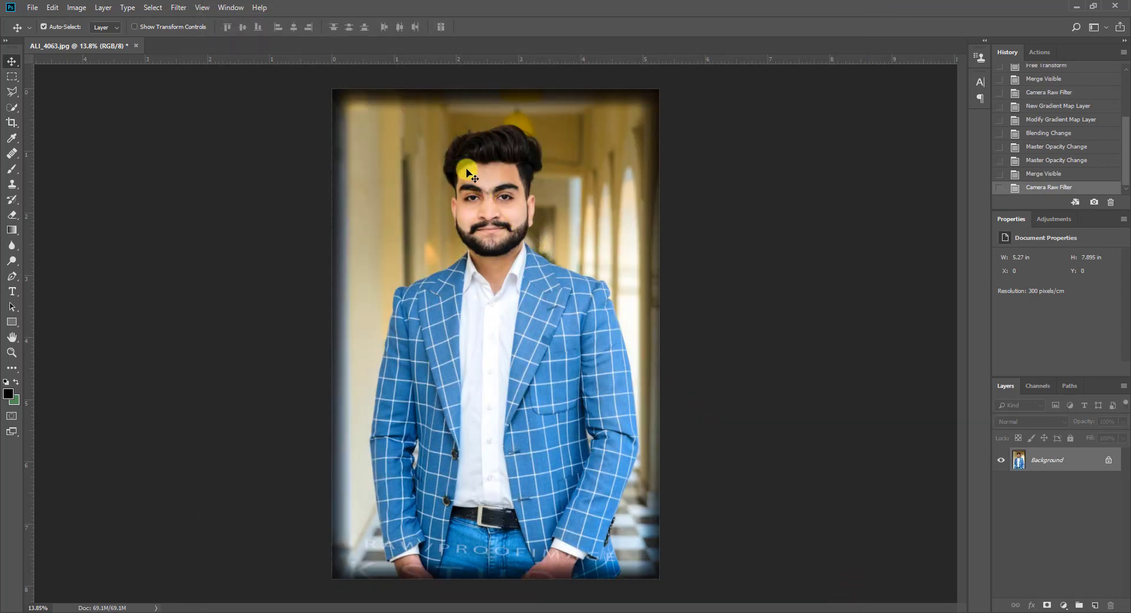
Zoom in on the face and select the Spot Healing Brush.
key("ctrl+plus")
key("ctrl+plus")
key("ctrl+plus")
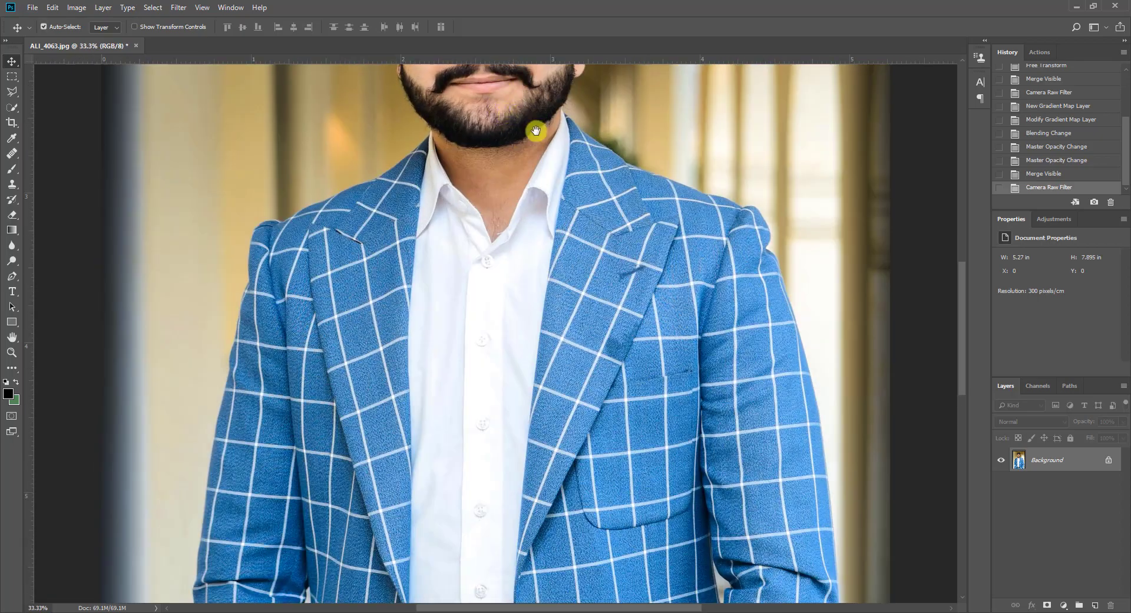
left_click_drag(535, 129, 522, 277)
key("ctrl+plus")
key("ctrl+plus")
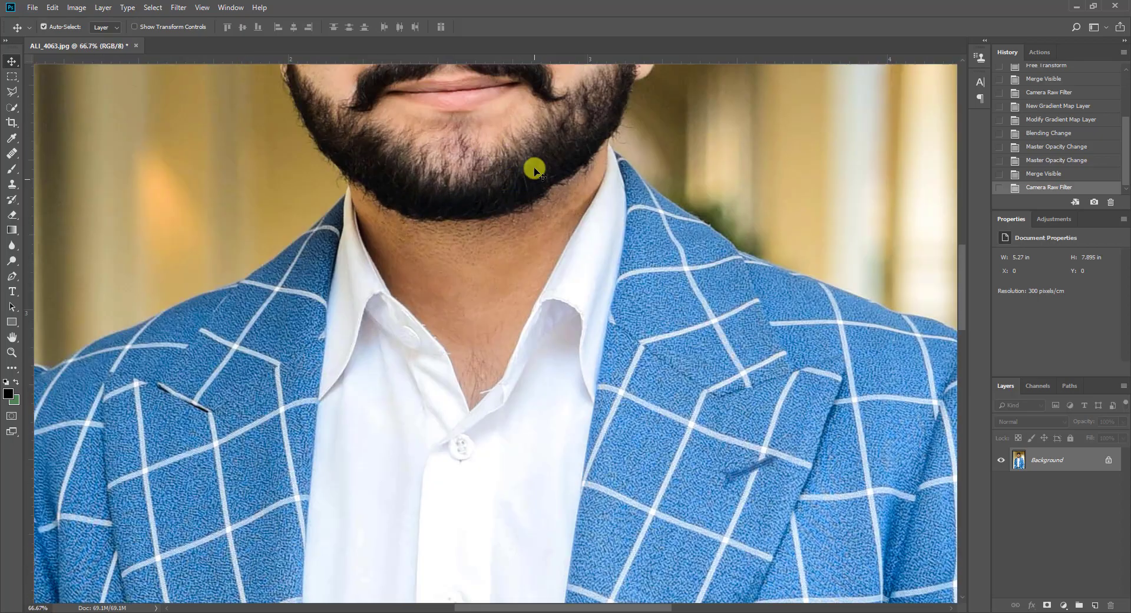
left_click_drag(530, 167, 485, 355)
scroll(512, 219, "up", 3)
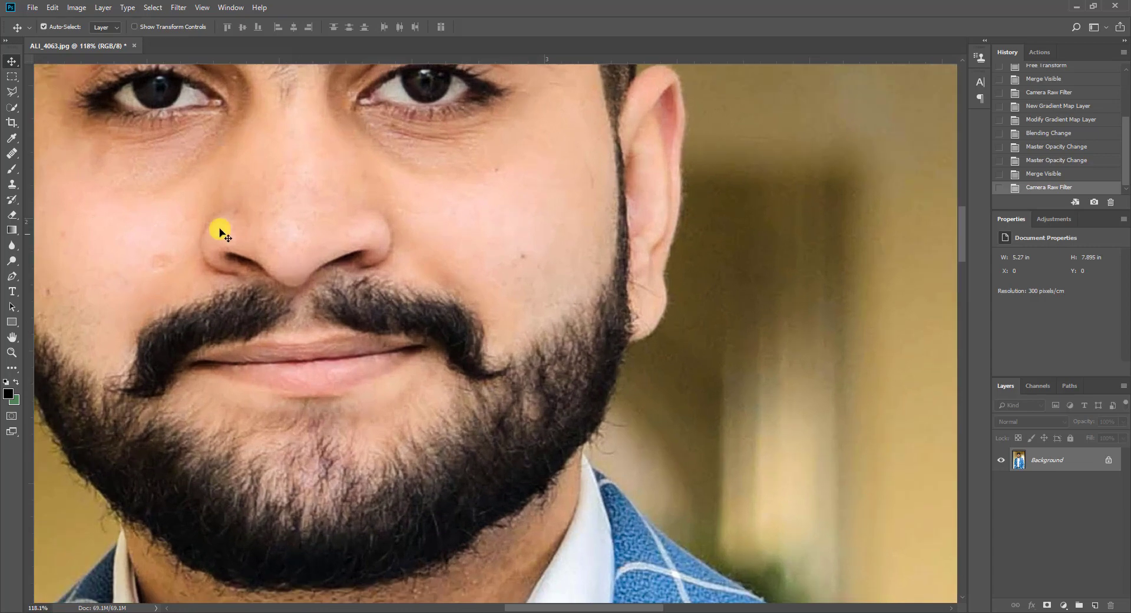
left_click(11, 153)
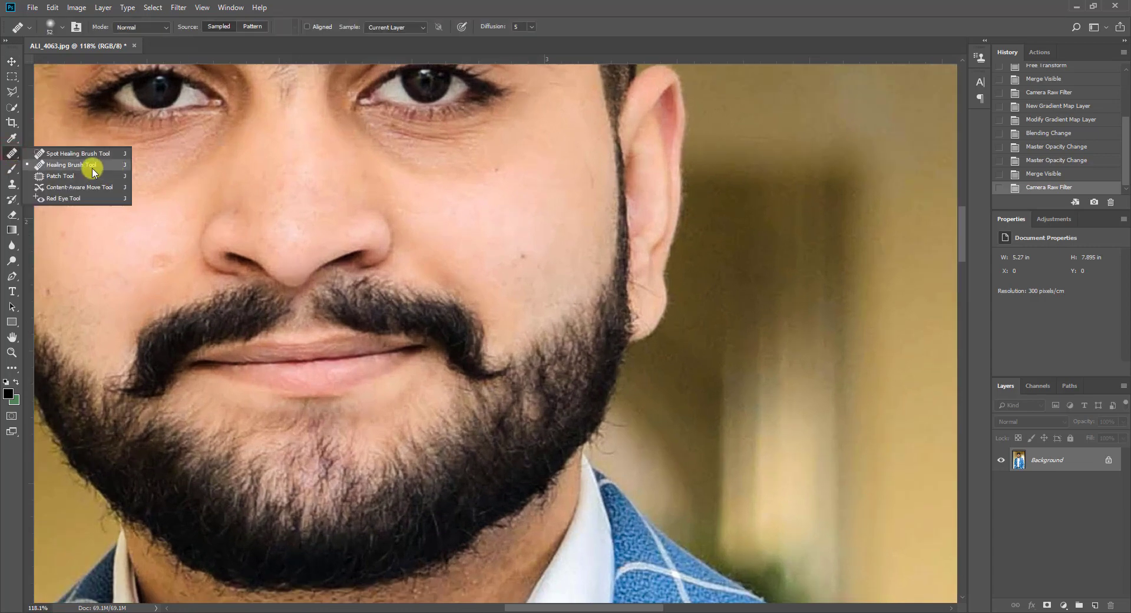
left_click(90, 158)
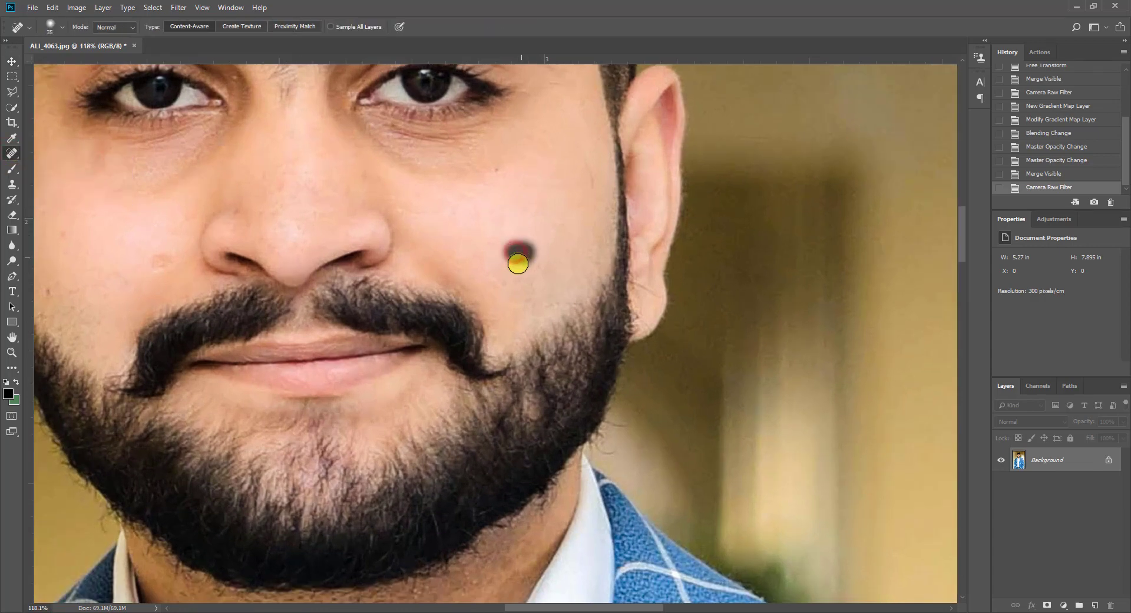
Heal the blemishes on the cheeks and beside the nostril.
left_click(518, 252)
left_click(510, 278)
left_click(542, 258)
left_click(507, 168)
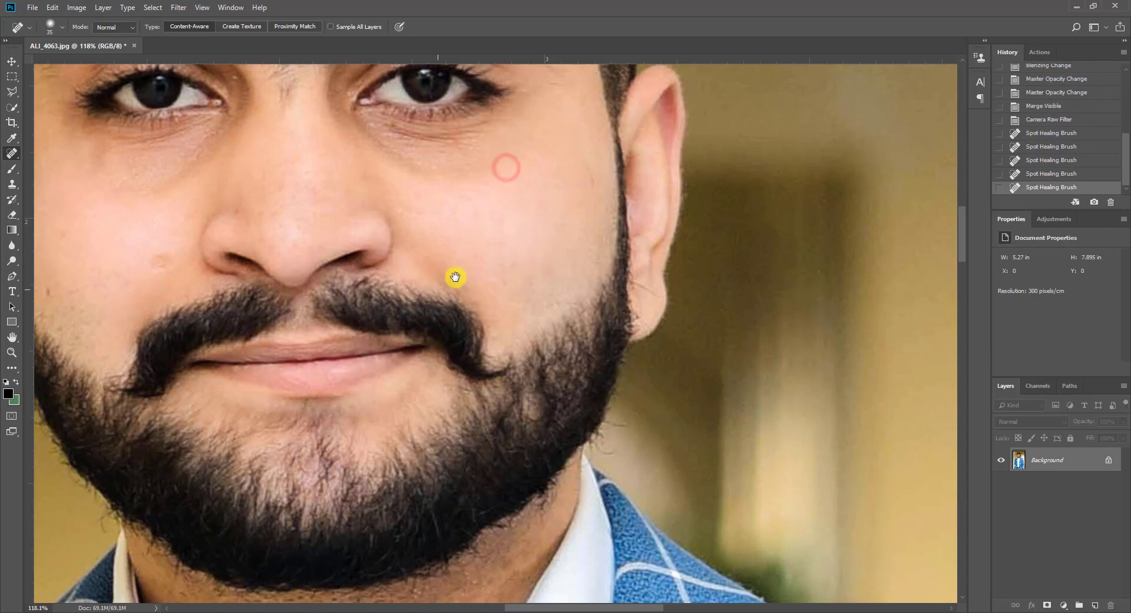
left_click_drag(455, 277, 606, 303)
left_click(325, 293)
left_click(327, 294)
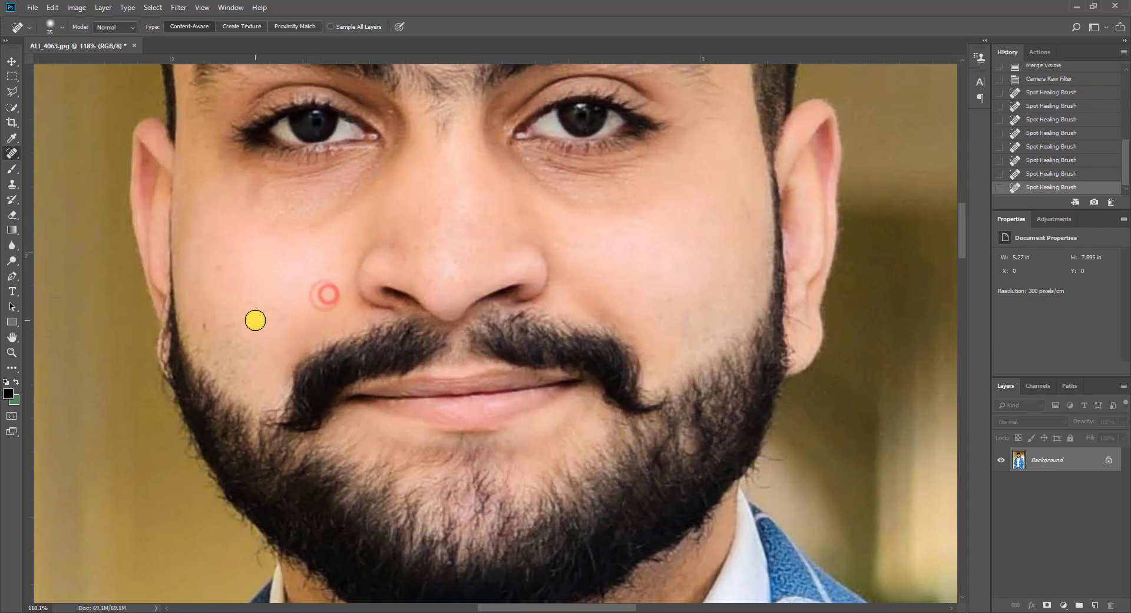
left_click(204, 324)
left_click(236, 334)
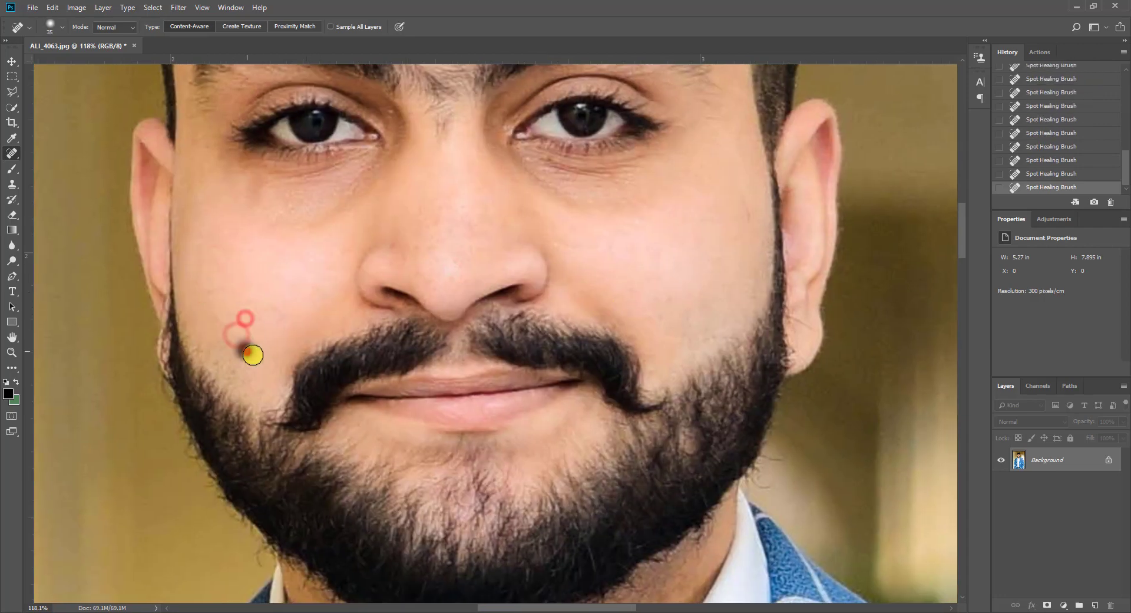
Heal the scattered spots across the middle and upper forehead.
scroll(256, 450, "up", 3)
scroll(258, 462, "up", 4)
scroll(257, 461, "up", 3)
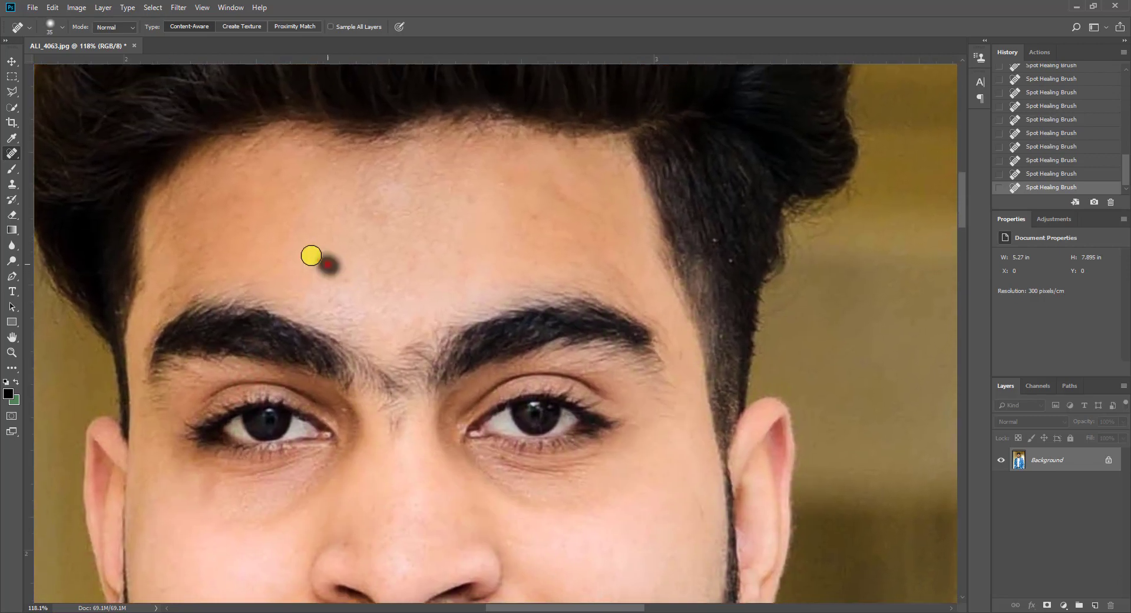
left_click(311, 254)
left_click(347, 285)
left_click(394, 273)
left_click(488, 192)
left_click(506, 181)
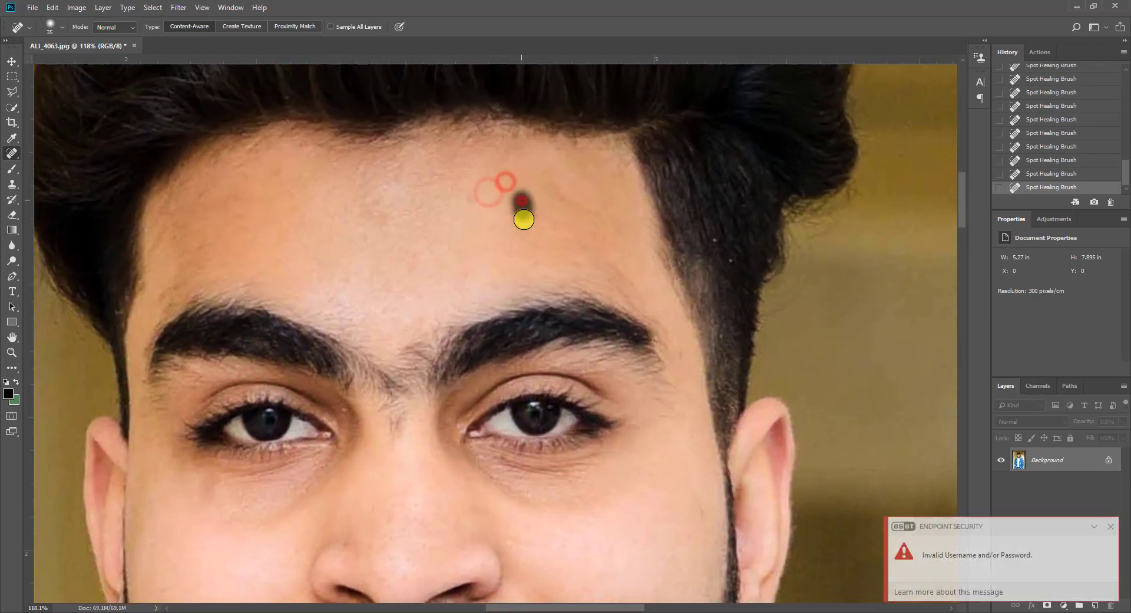
left_click(524, 218)
left_click(560, 184)
left_click(578, 202)
left_click(370, 219)
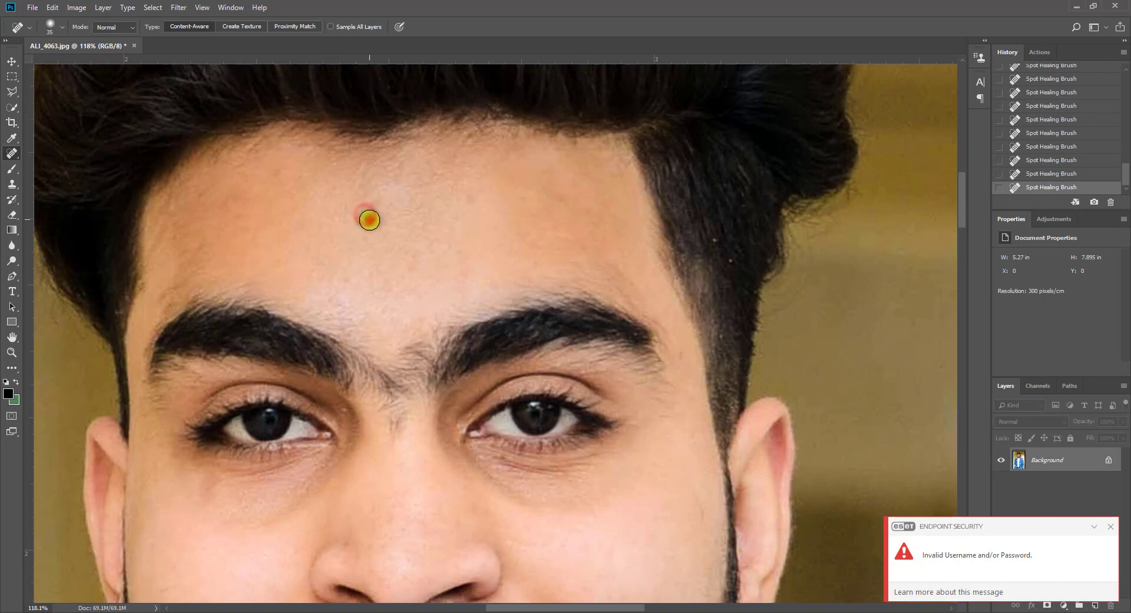
left_click(394, 212)
left_click(302, 184)
left_click(277, 177)
left_click(261, 178)
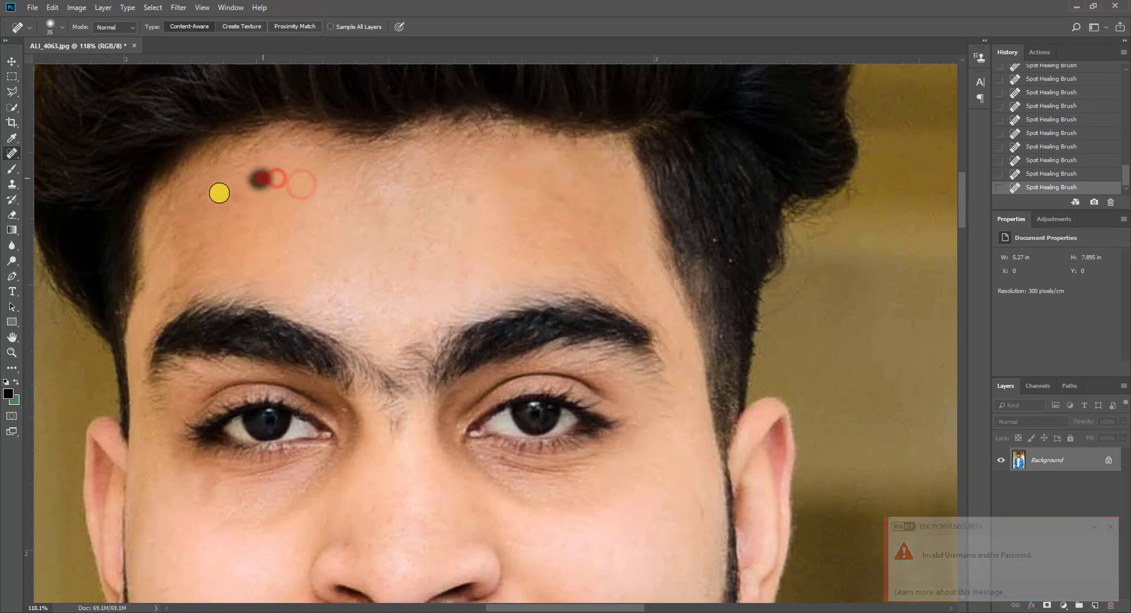
Heal the spots above the left brow, near the left temple and by the brow.
left_click(210, 196)
left_click(182, 228)
left_click(202, 253)
left_click(178, 281)
left_click(167, 302)
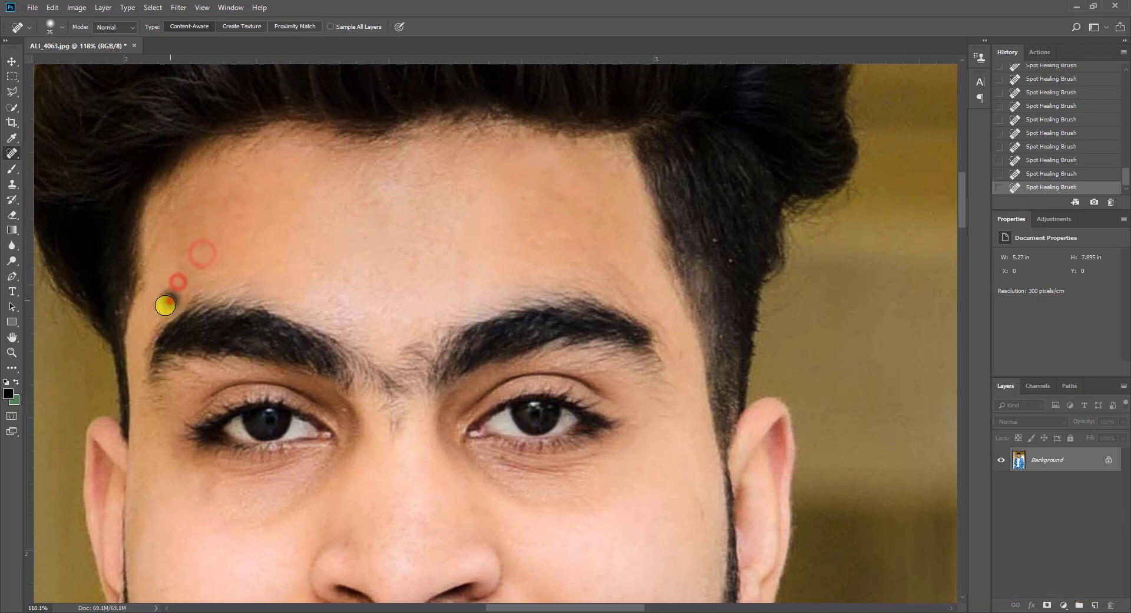
scroll(270, 263, "down", 1)
scroll(291, 283, "down", 2)
scroll(291, 282, "down", 2)
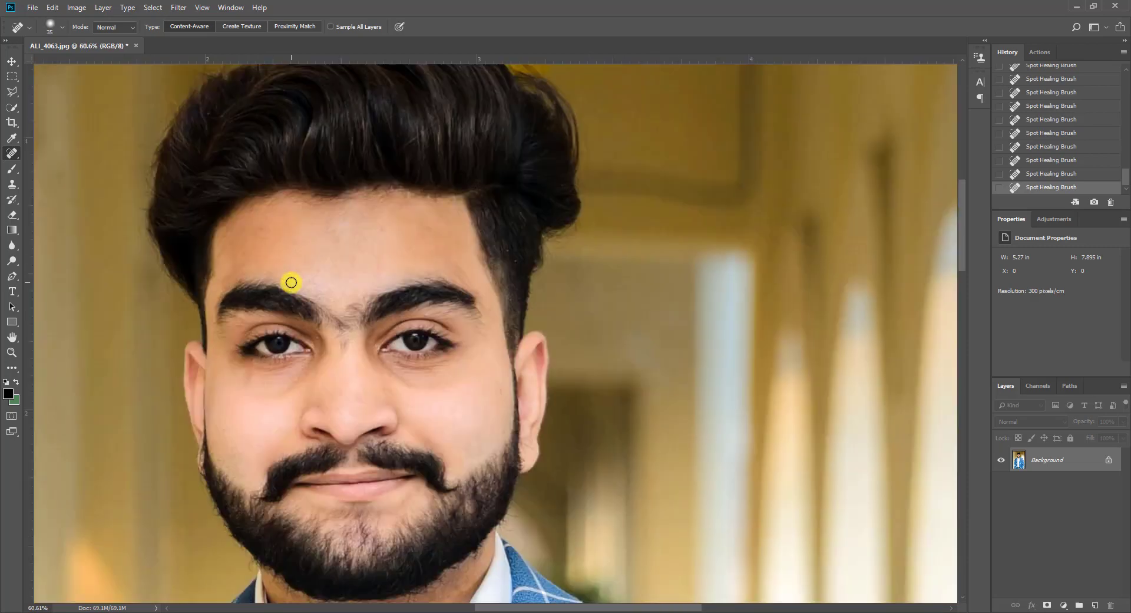
left_click(376, 358)
scroll(195, 110, "down", 2)
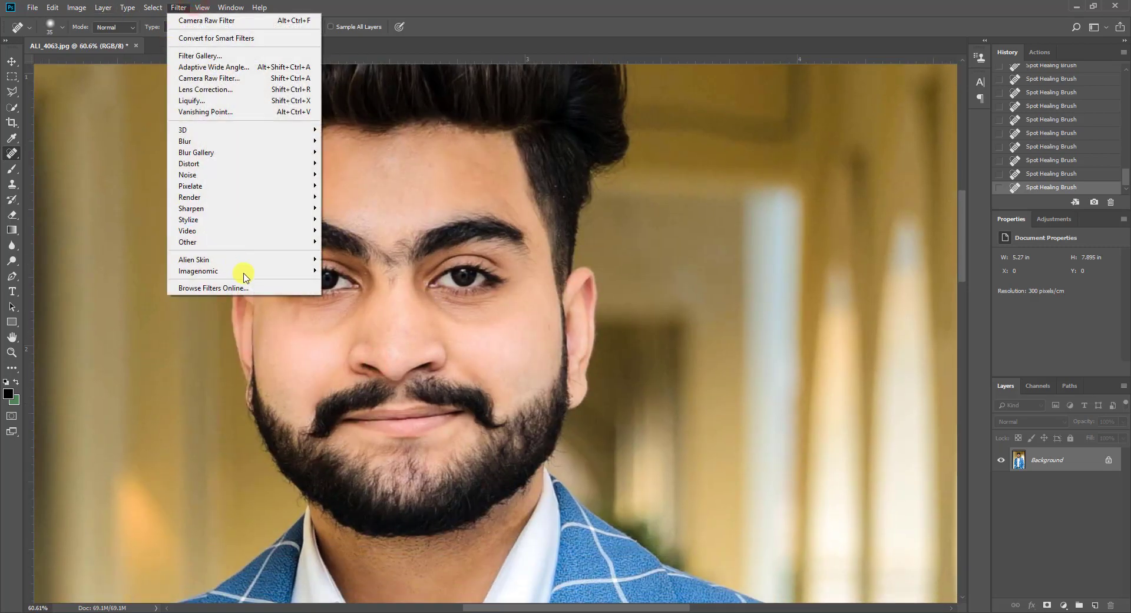
Launch Imagenomic Portraiture and lower the smoothing Threshold to 19.
left_click(353, 328)
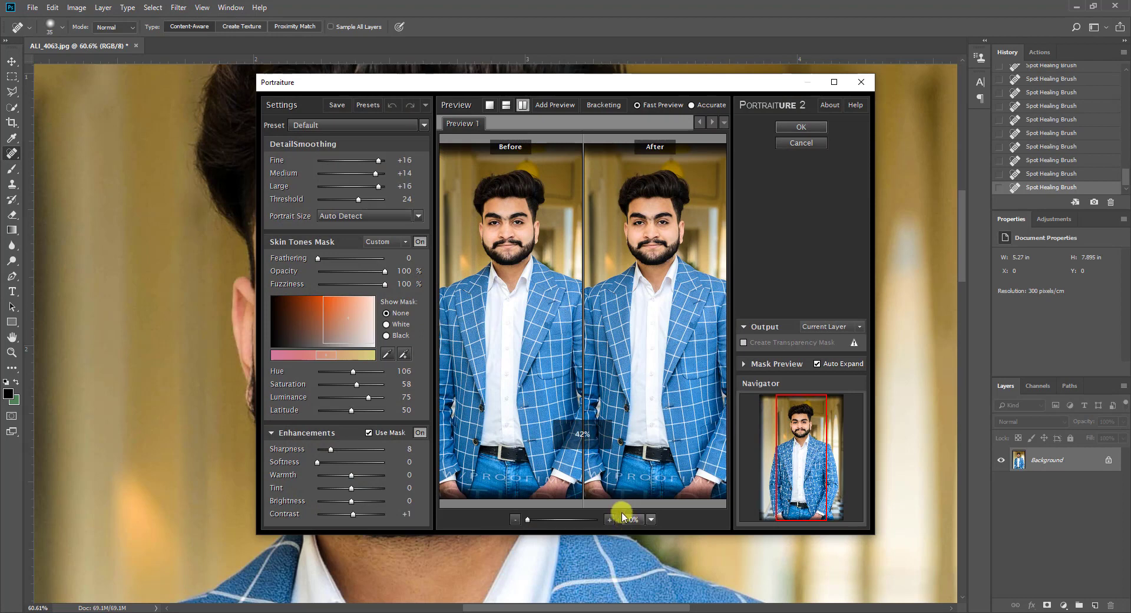
left_click(610, 519)
left_click(610, 519)
mouse_move(637, 462)
left_mouse_down()
mouse_move(671, 335)
mouse_move(637, 386)
left_mouse_up()
left_click_drag(355, 199, 349, 199)
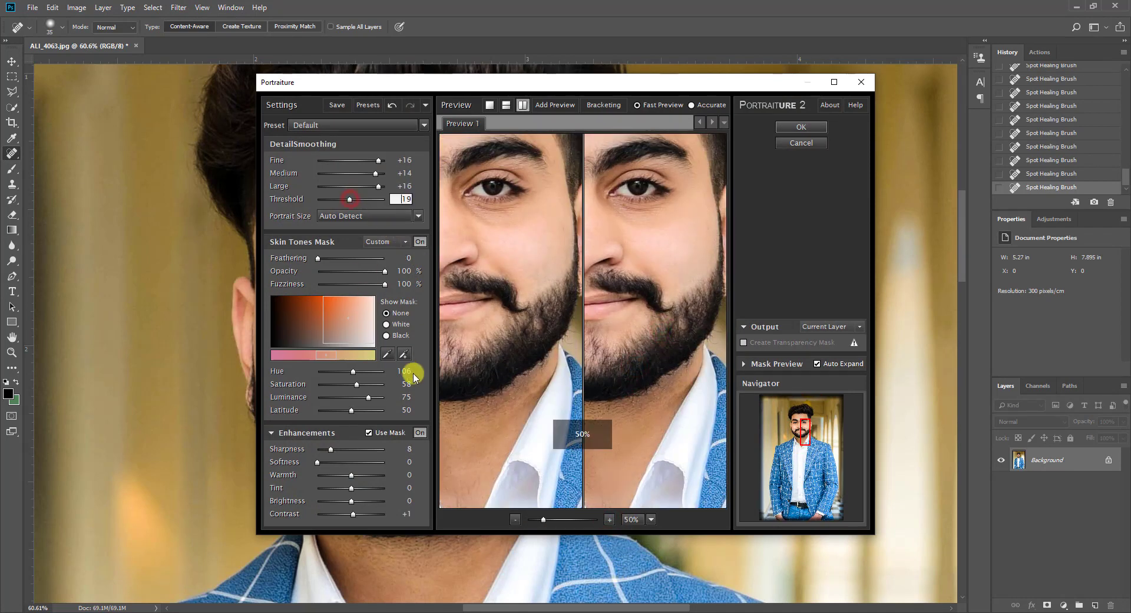
Sample the face's skin tone for the Portraiture mask and apply the smoothing.
left_click(404, 354)
left_click(643, 254)
left_click_drag(639, 291, 614, 434)
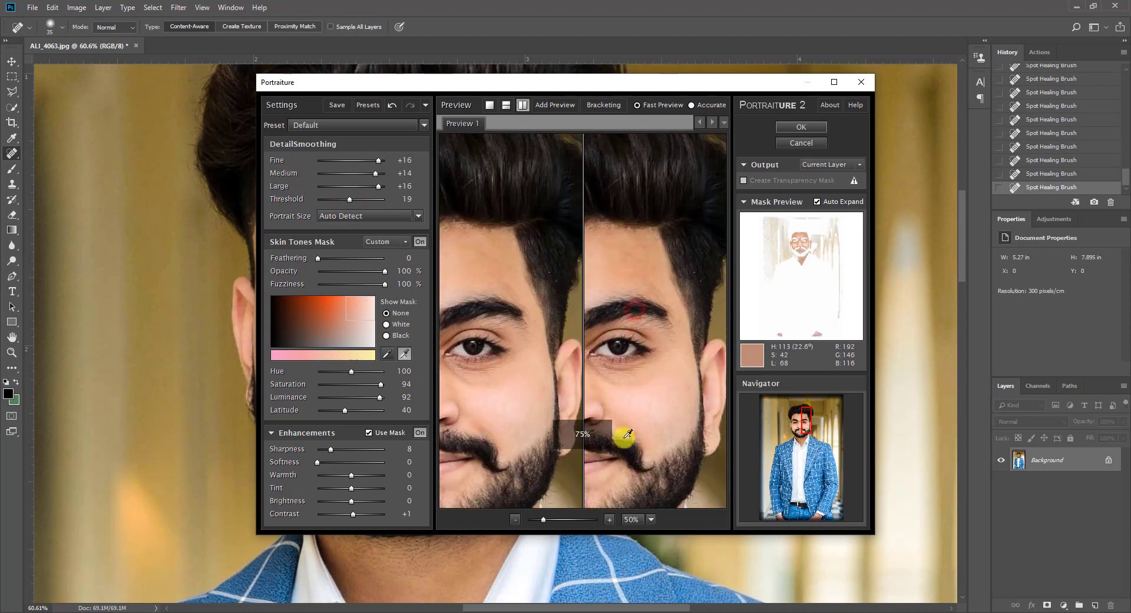
mouse_move(629, 296)
left_mouse_down()
mouse_move(677, 298)
mouse_move(633, 282)
left_mouse_up()
left_click(678, 270)
left_click(601, 262)
left_click(638, 394)
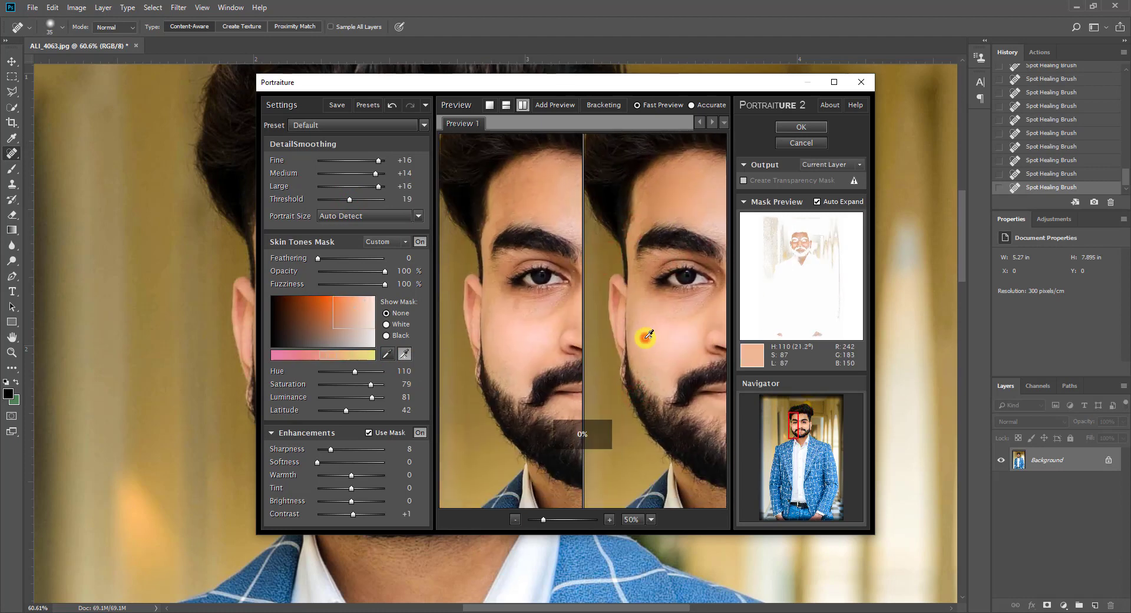
left_click(675, 369)
left_click(801, 127)
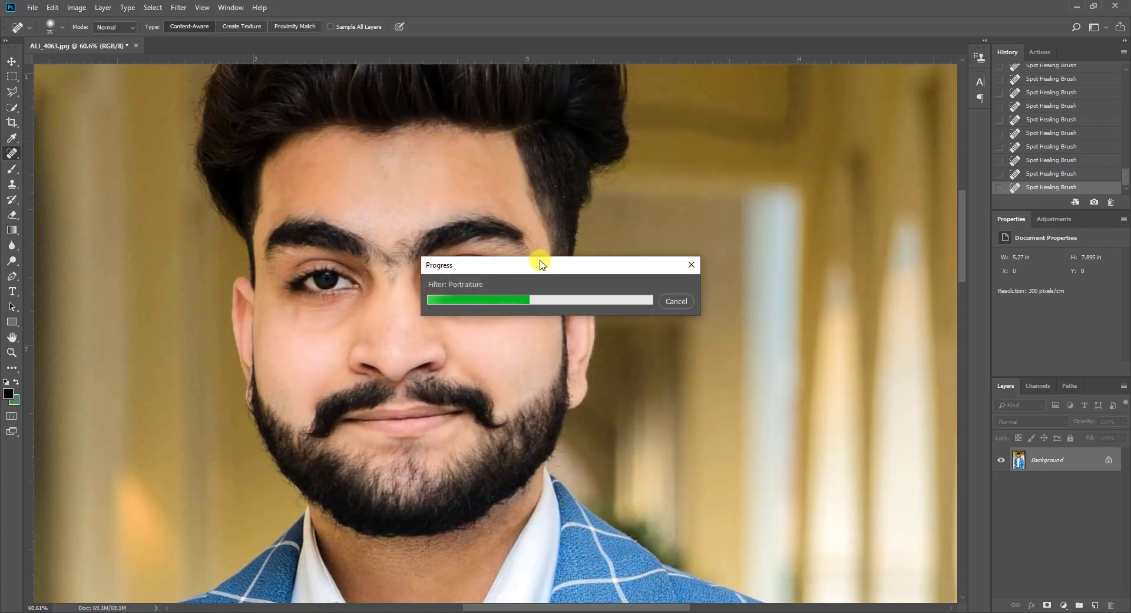
Duplicate the photo onto a new layer and set its blend mode to Overlay.
scroll(427, 278, "up", 1)
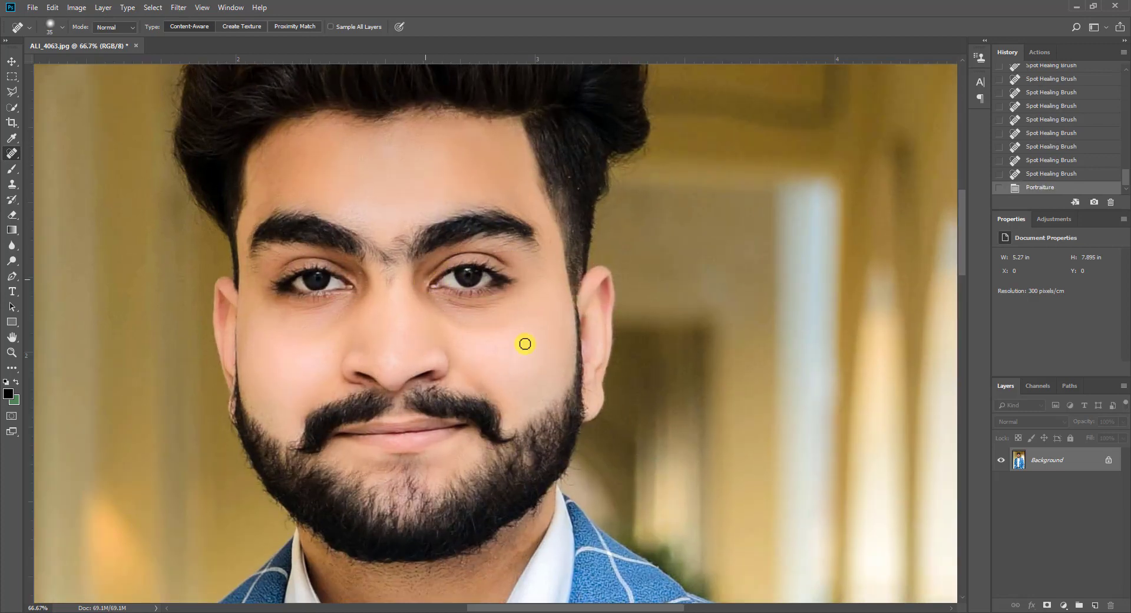
key("ctrl+j")
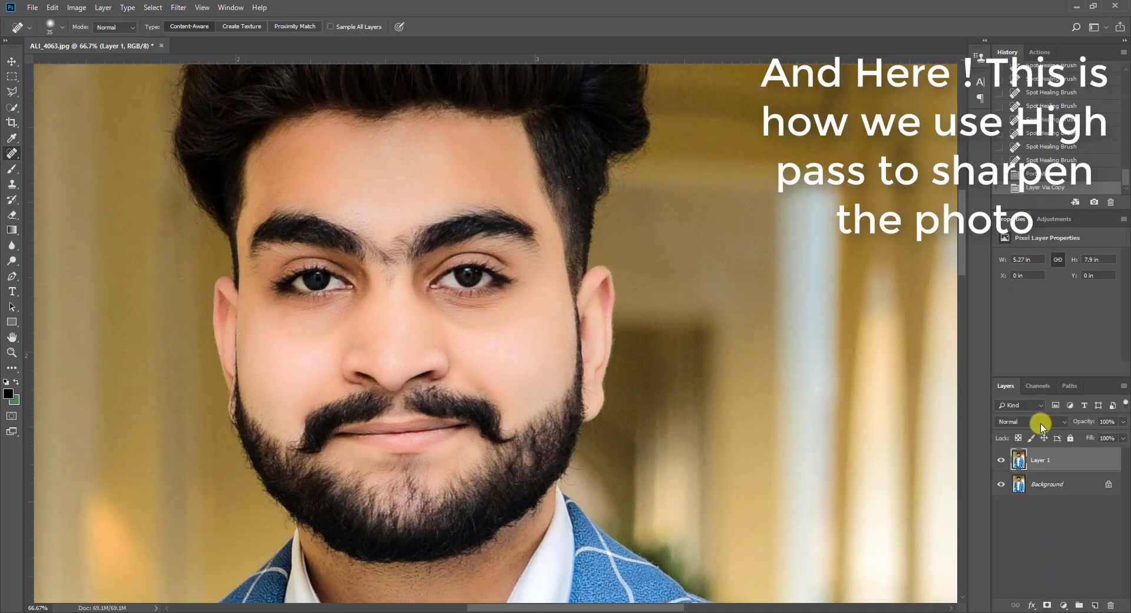
left_click(1041, 425)
left_click(1023, 274)
Apply Filter > Other > High Pass to the Overlay copy, adjusting the radius.
left_click(153, 7)
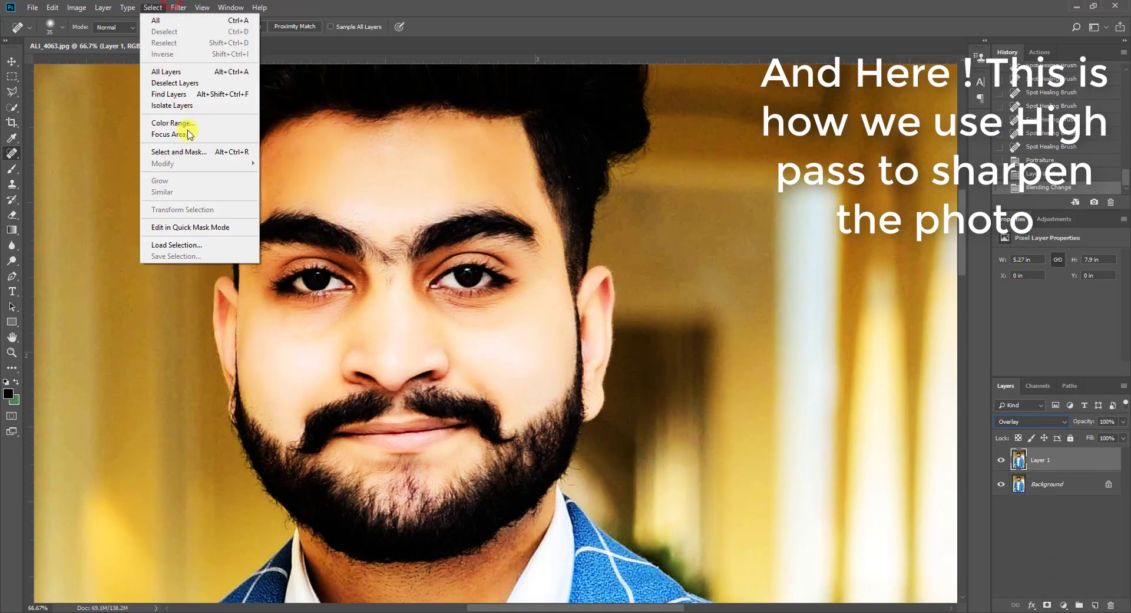
mouse_move(238, 259)
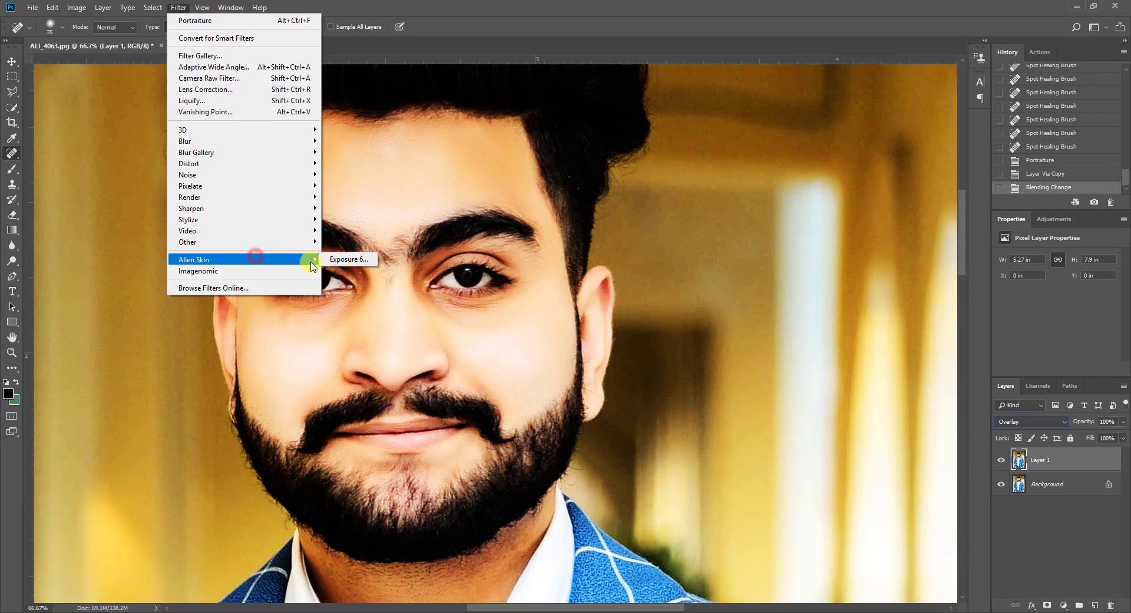
left_click(354, 259)
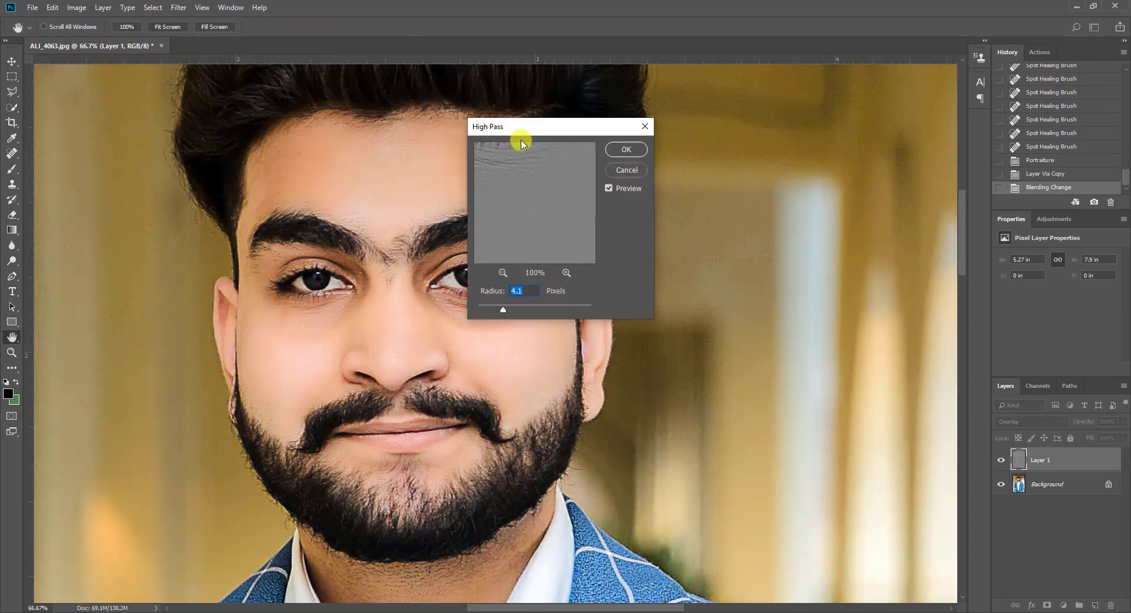
mouse_move(521, 143)
left_mouse_down()
mouse_move(638, 146)
mouse_move(725, 180)
left_mouse_up()
left_click_drag(707, 347, 685, 347)
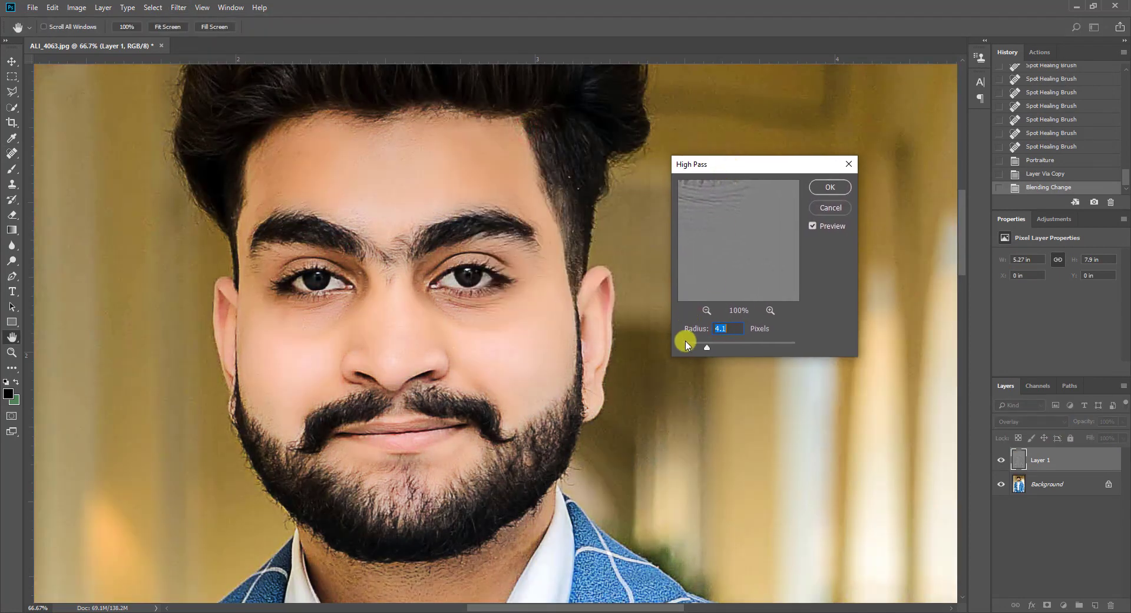
left_click(706, 346)
left_click(830, 187)
Toggle the sharpening layer on and off to compare the face with and without it.
key("j")
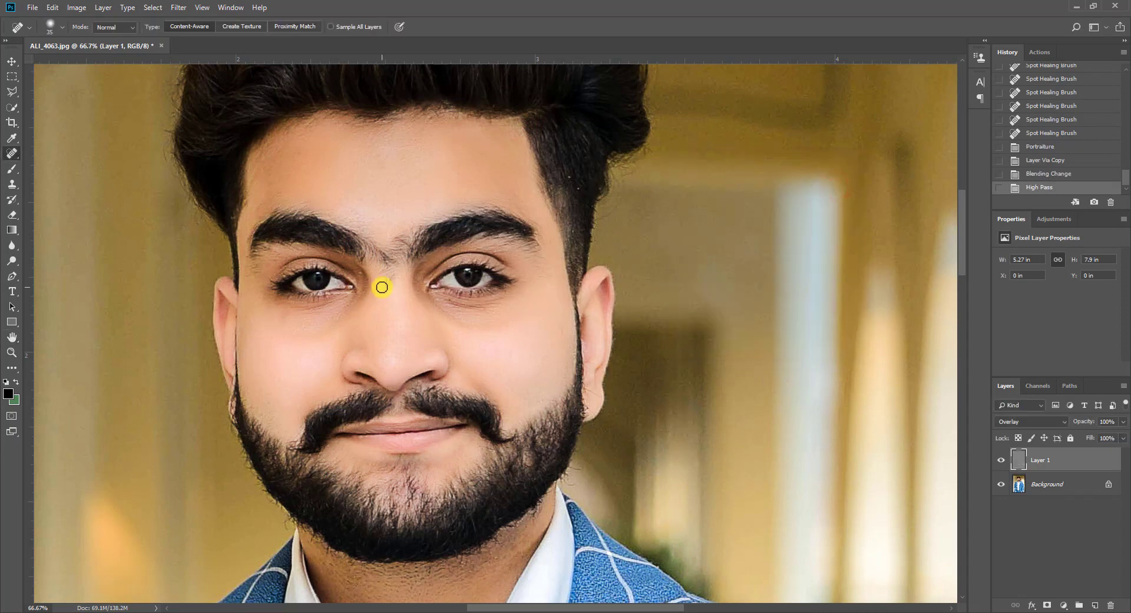
scroll(412, 289, "up", 2)
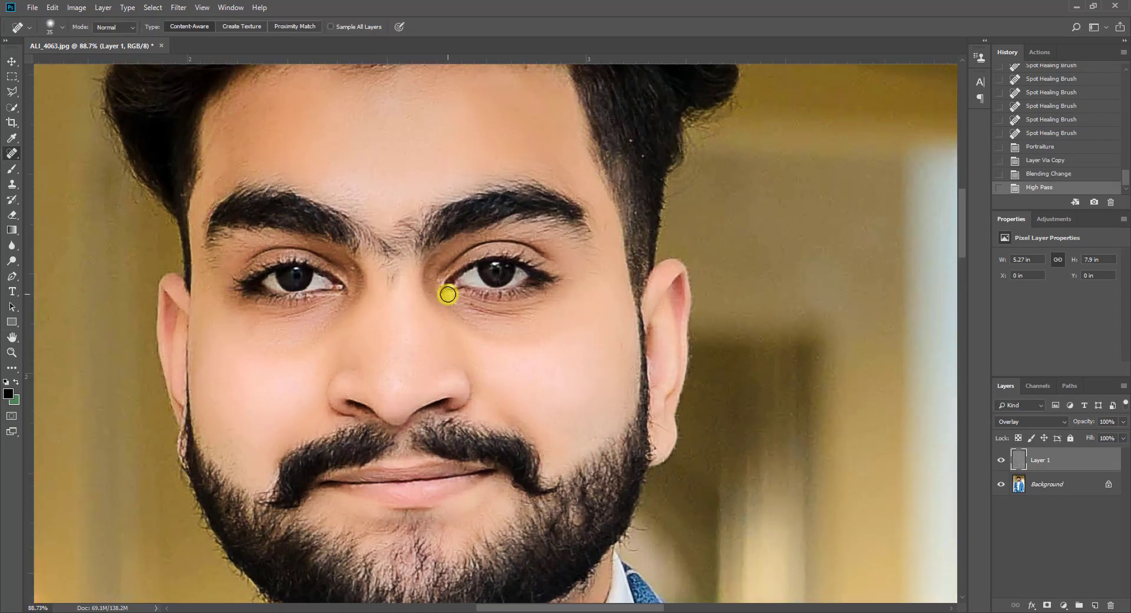
left_click(1002, 462)
left_click(1002, 462)
left_click(1002, 462)
left_click(1001, 462)
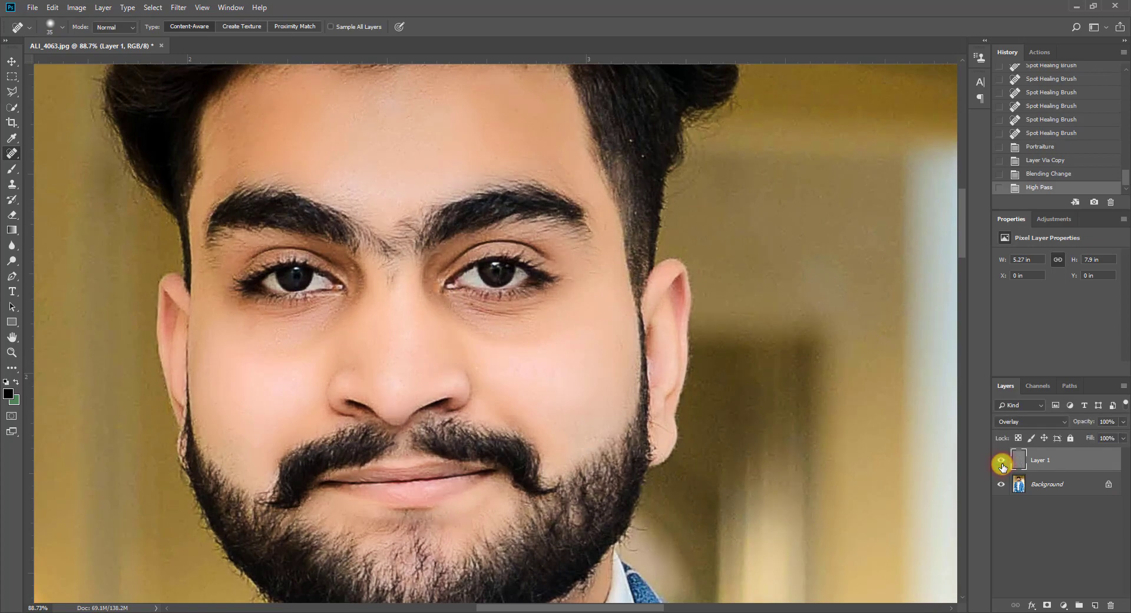
Merge the High Pass sharpening layer into the photo.
key("ctrl+shift+e")
scroll(713, 319, "down", 4)
scroll(701, 315, "down", 1)
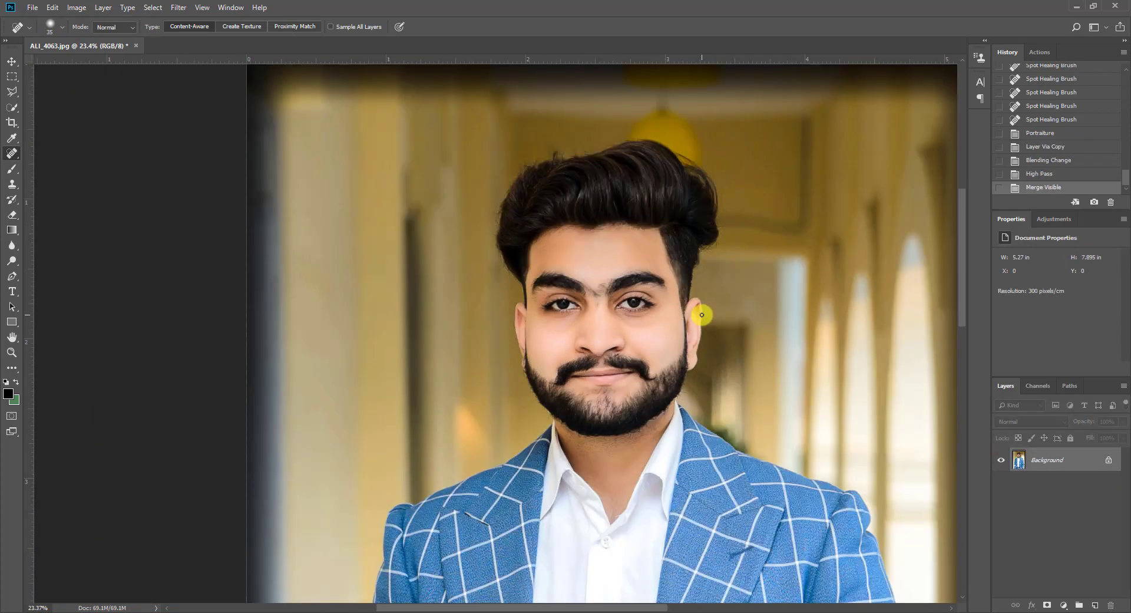
scroll(701, 315, "down", 1)
scroll(701, 313, "down", 1)
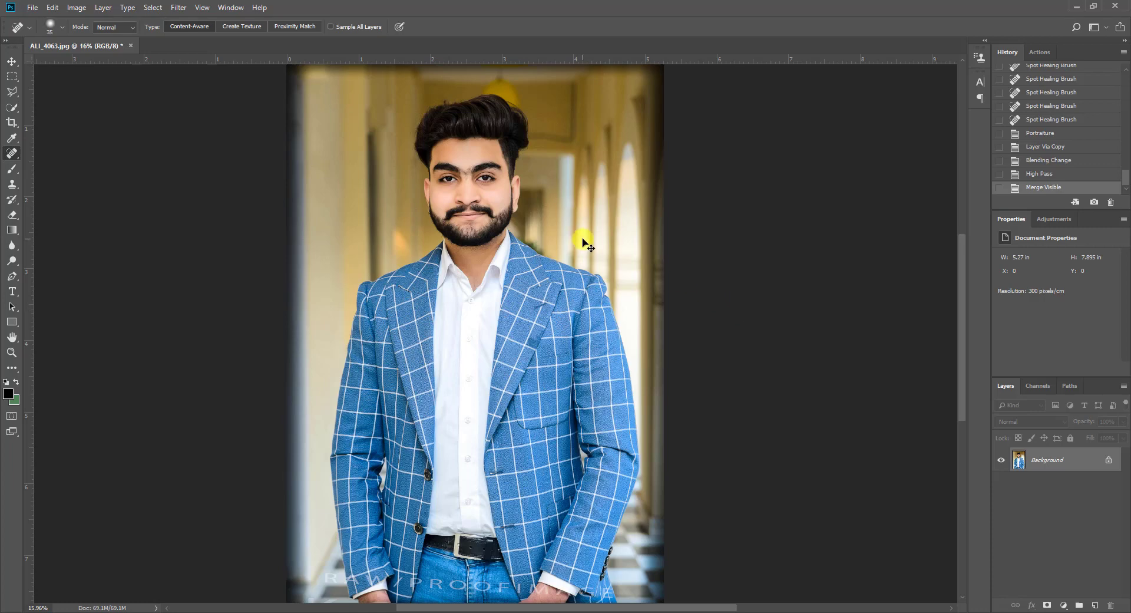
Warm the image with Color Balance midtones set to +5, 0, -14.
key("i")
key("ctrl+b")
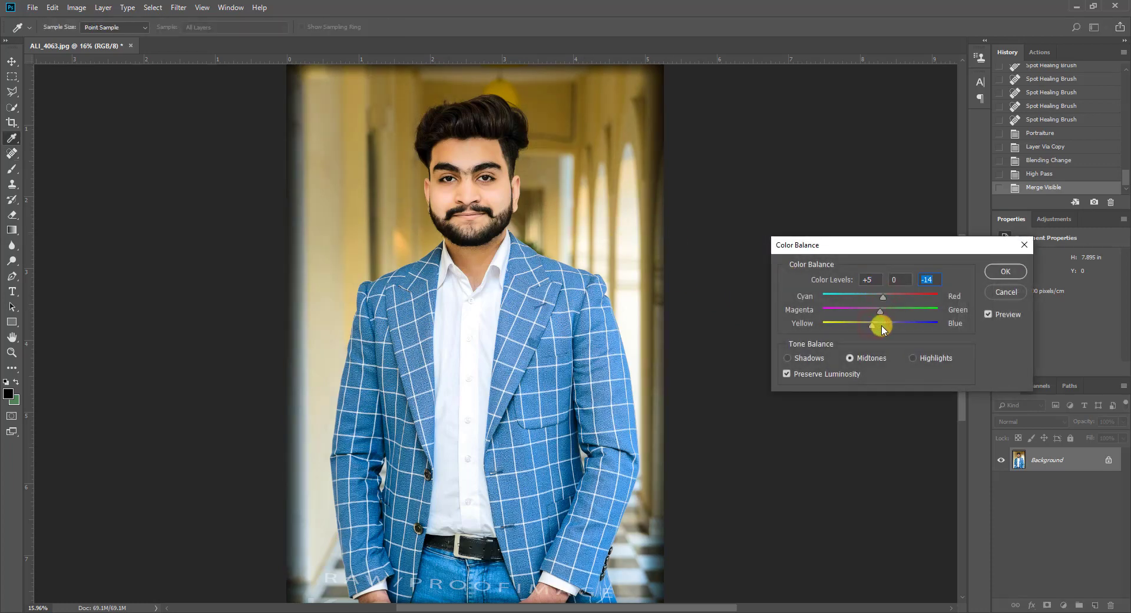
left_click(1005, 271)
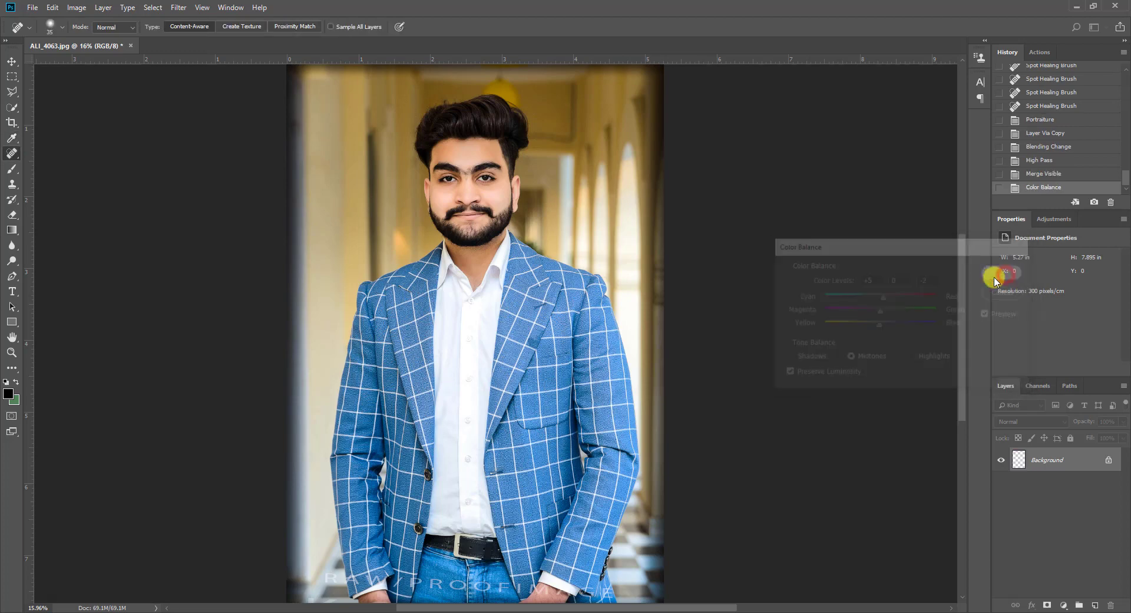
Boost saturation with Hue/Saturation and fit the whole image on screen.
key("ctrl+u")
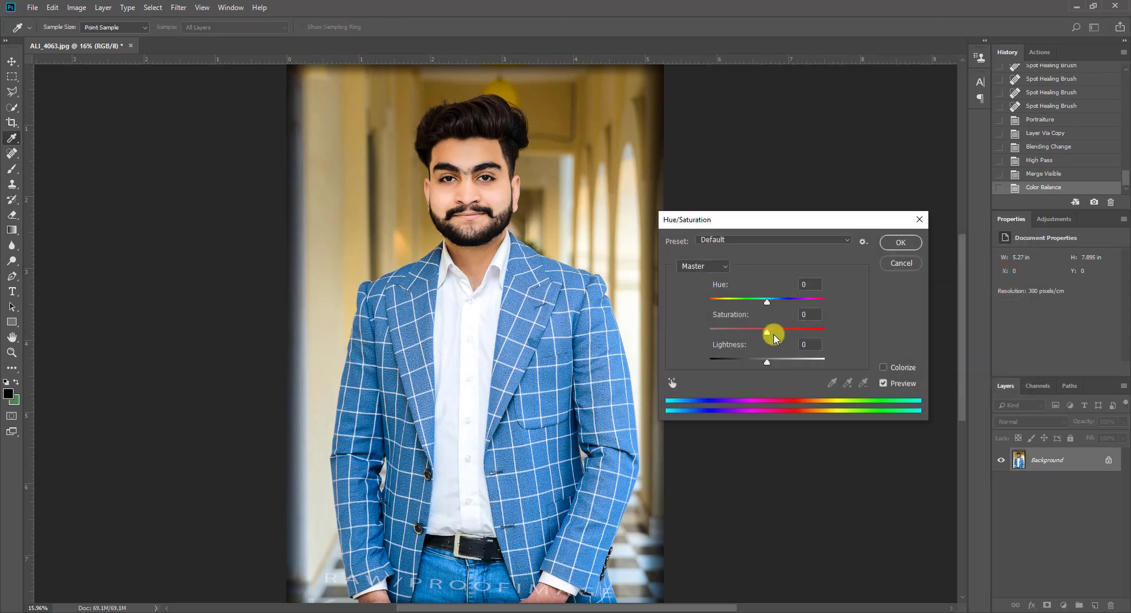
left_click(895, 246)
key("j")
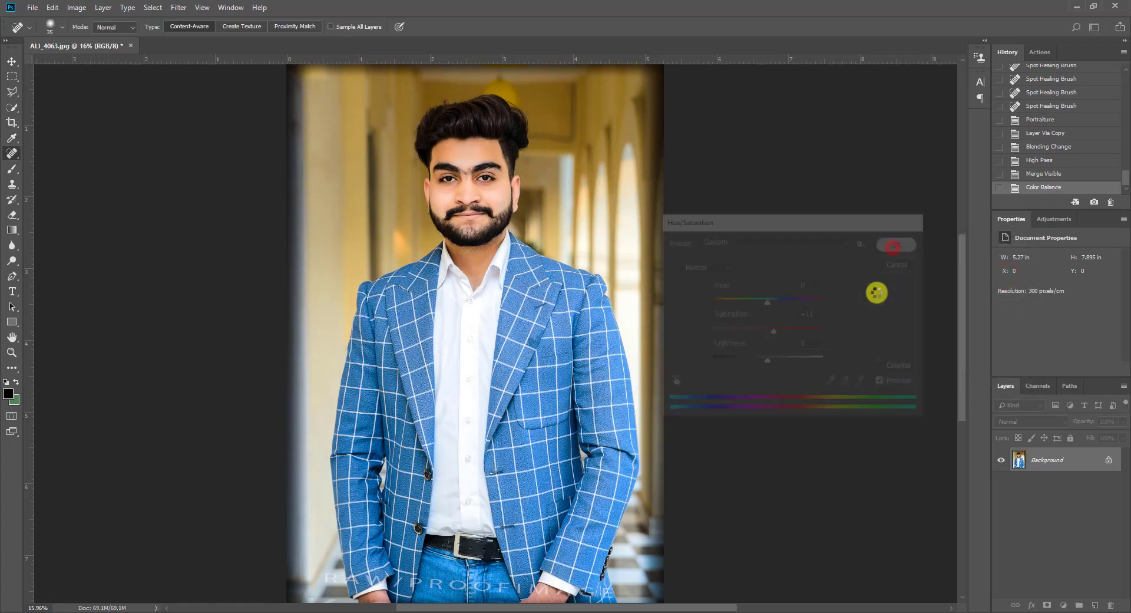
key("ctrl+0")
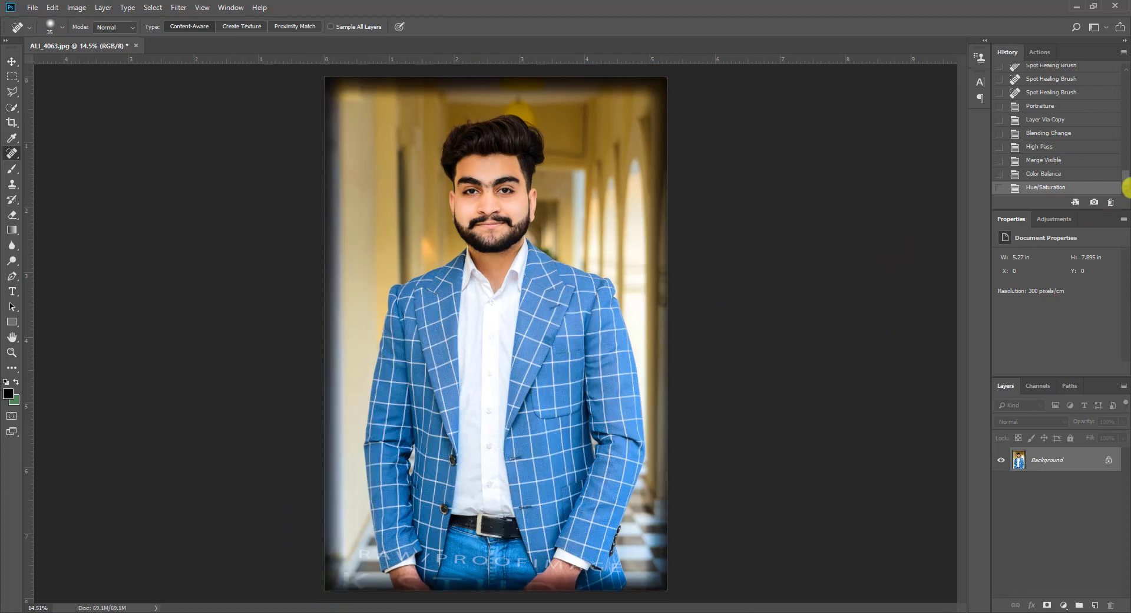
In History, jump to the original ALI_4063.jpg snapshot, then to the early Free Transform state.
left_click_drag(1127, 179, 1122, 68)
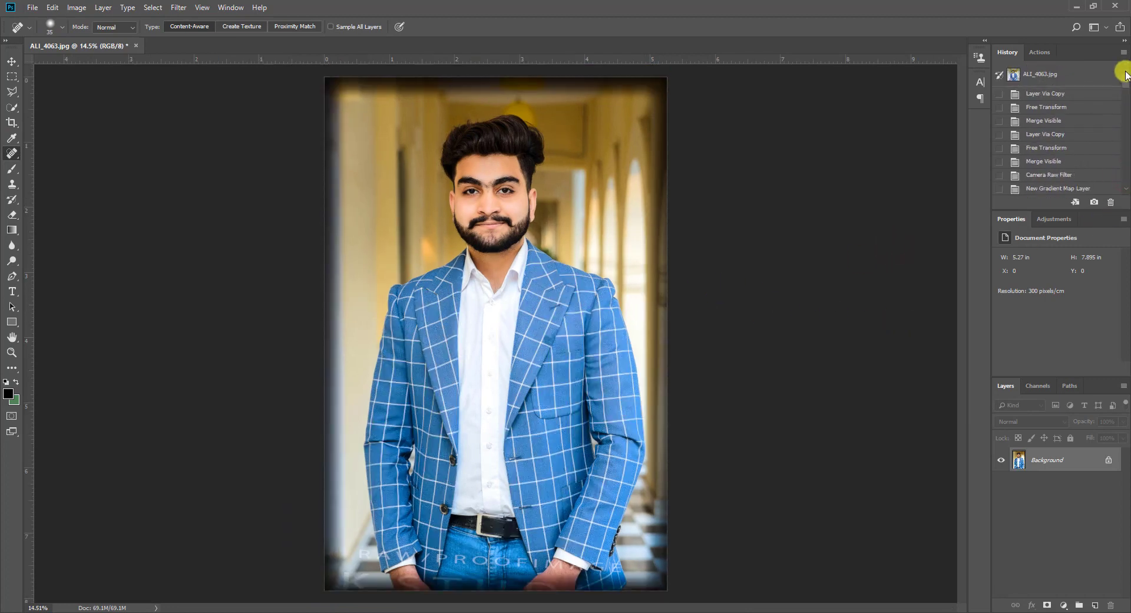
left_click(1036, 74)
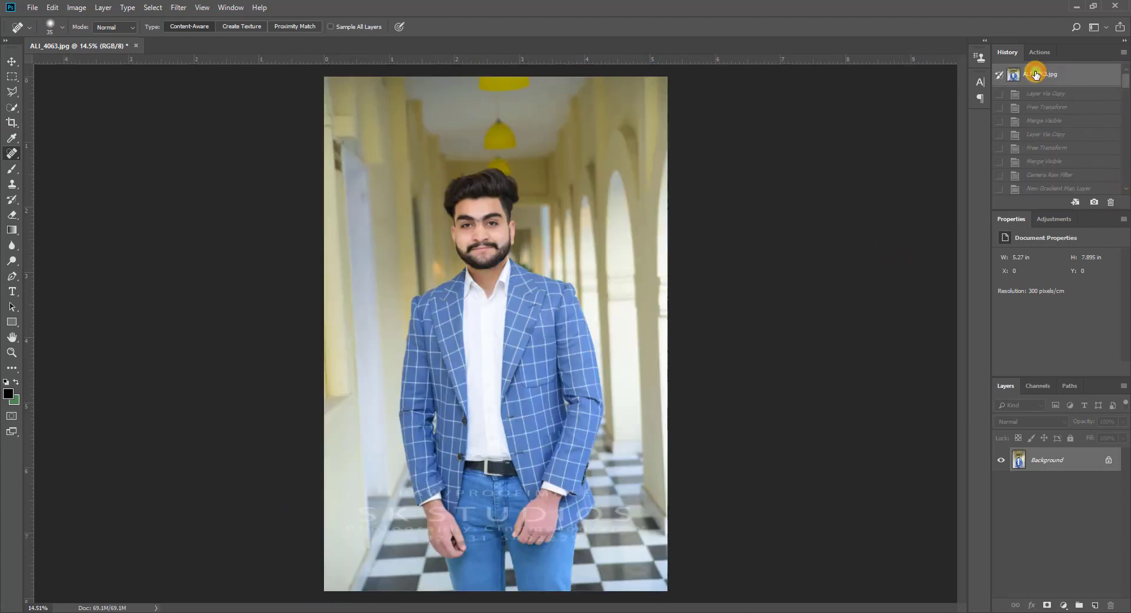
left_click(1050, 108)
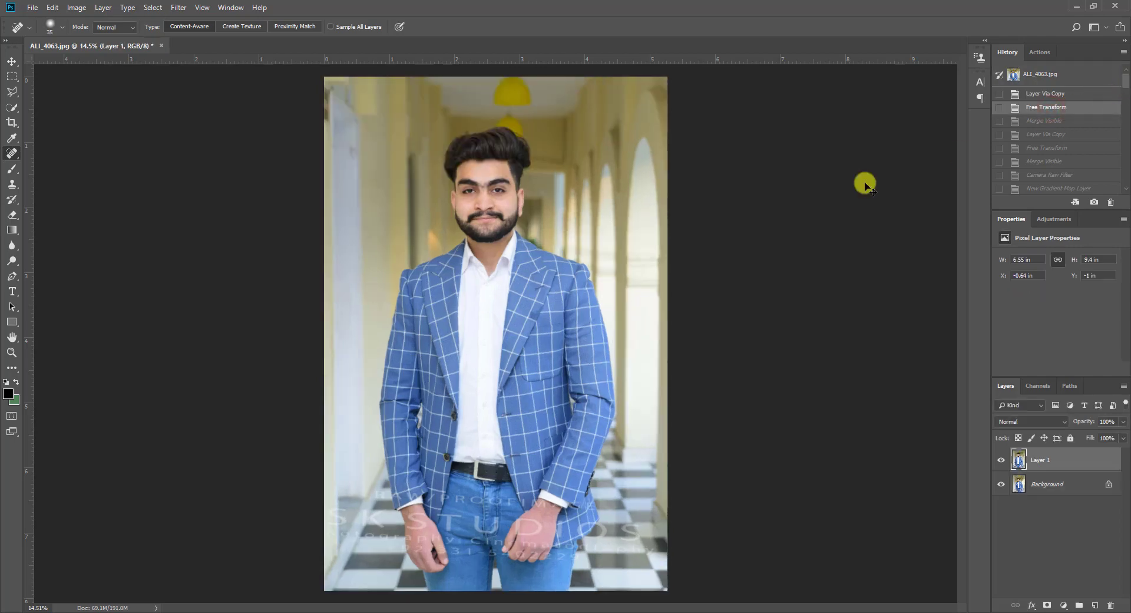